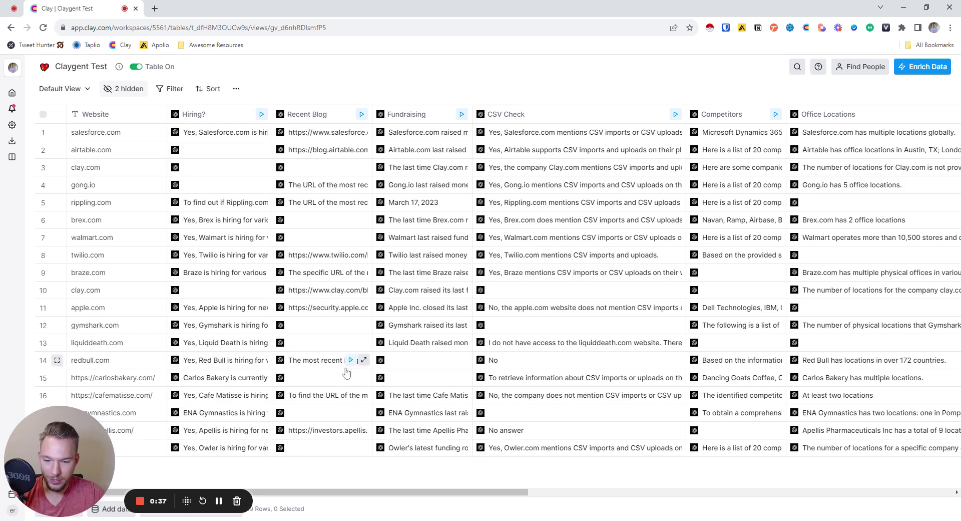
Look up the Claygent (BETA Online AI Agent) enrichment and review the mission prompt of the Hiring? column.
click(922, 72)
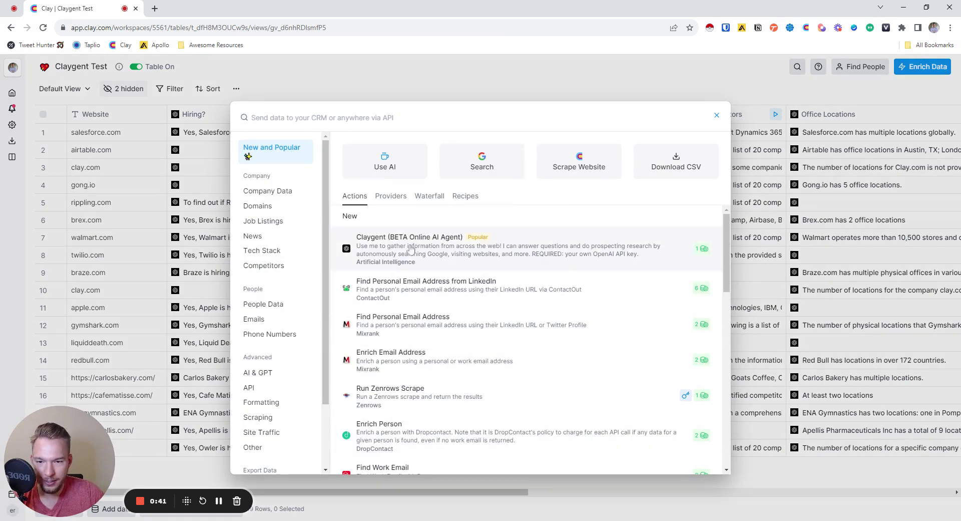
key(Escape)
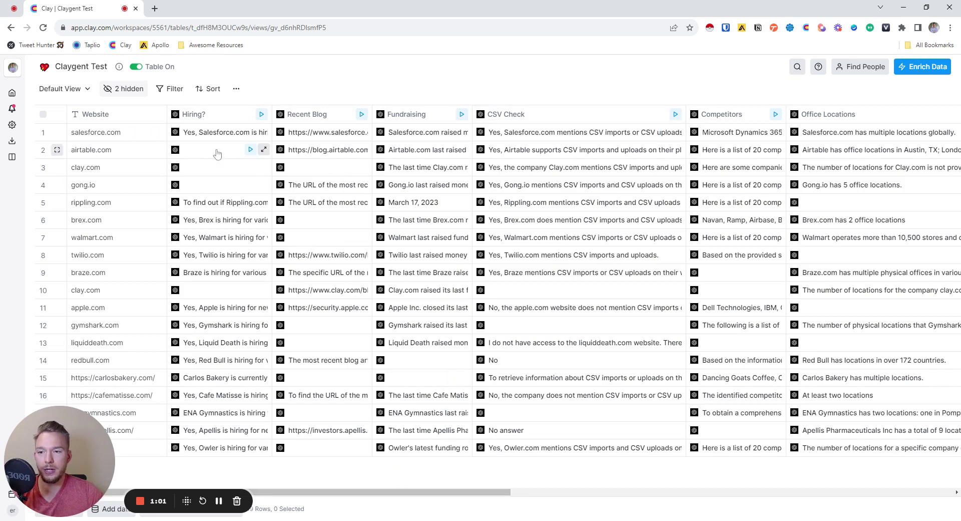
click(203, 114)
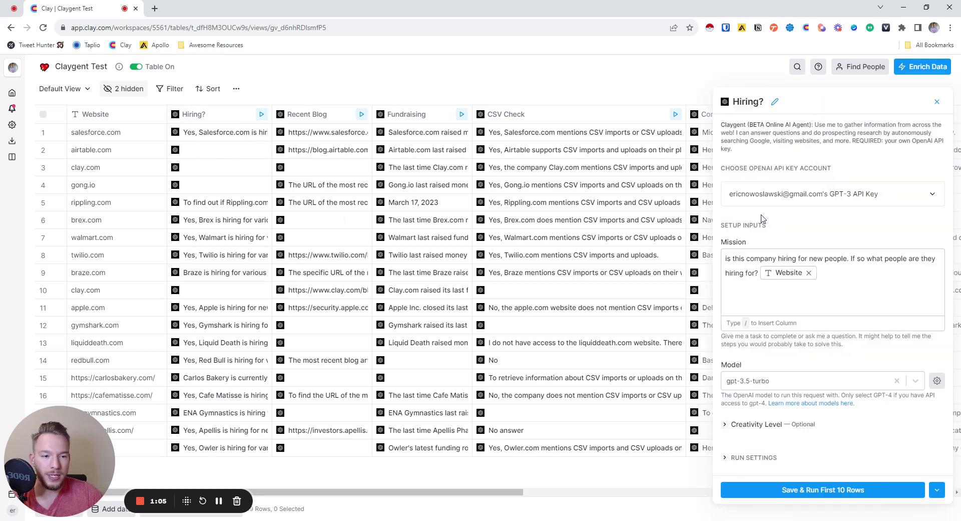
mouse_move(770, 283)
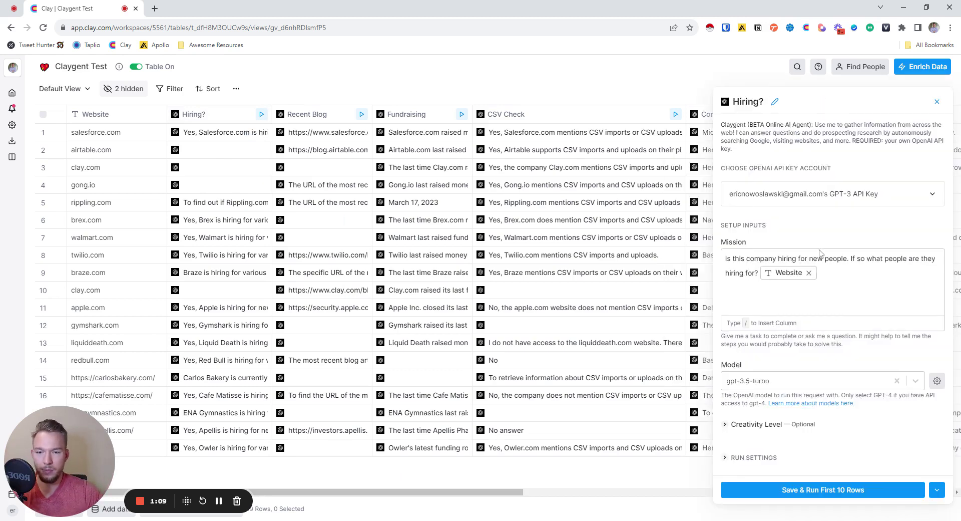
key(ctrl+a)
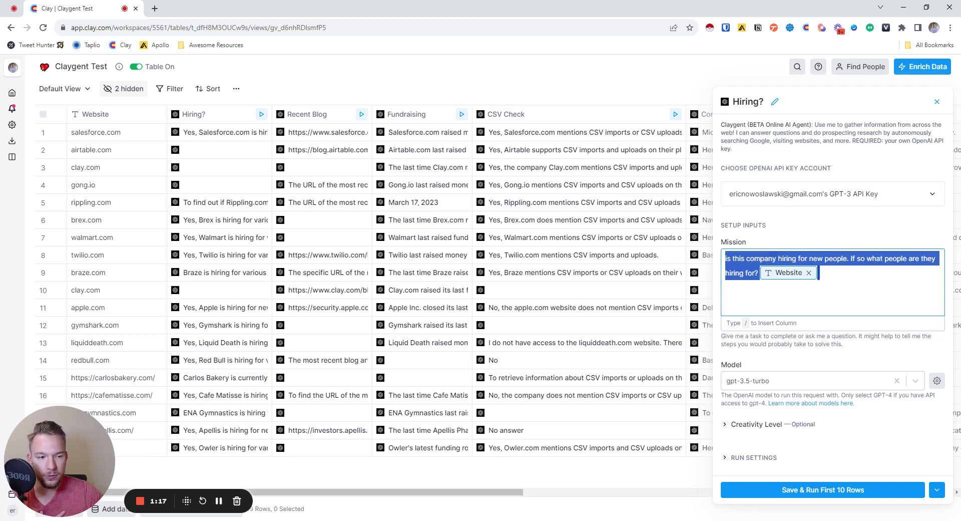
click(937, 102)
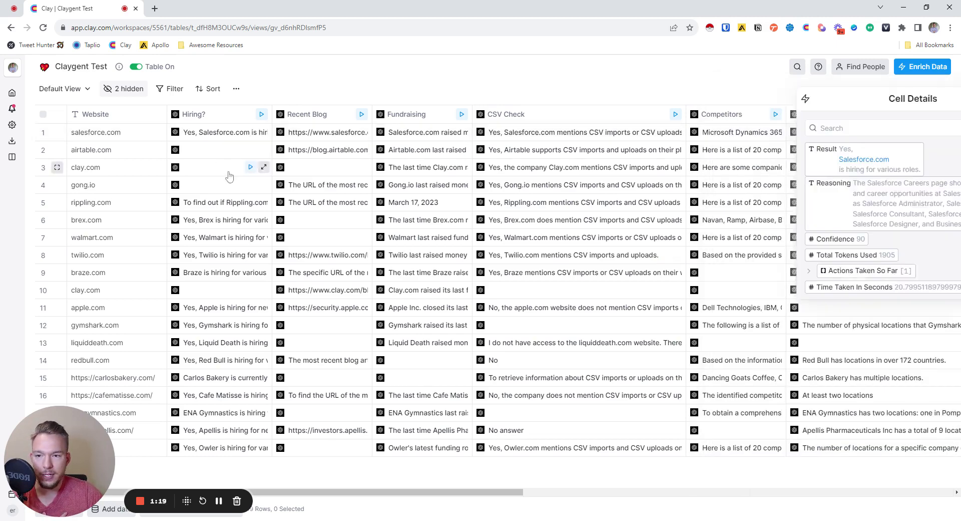
Read the result and reasoning details of the Hiring? cells for salesforce.com and brex.com.
mouse_move(805, 188)
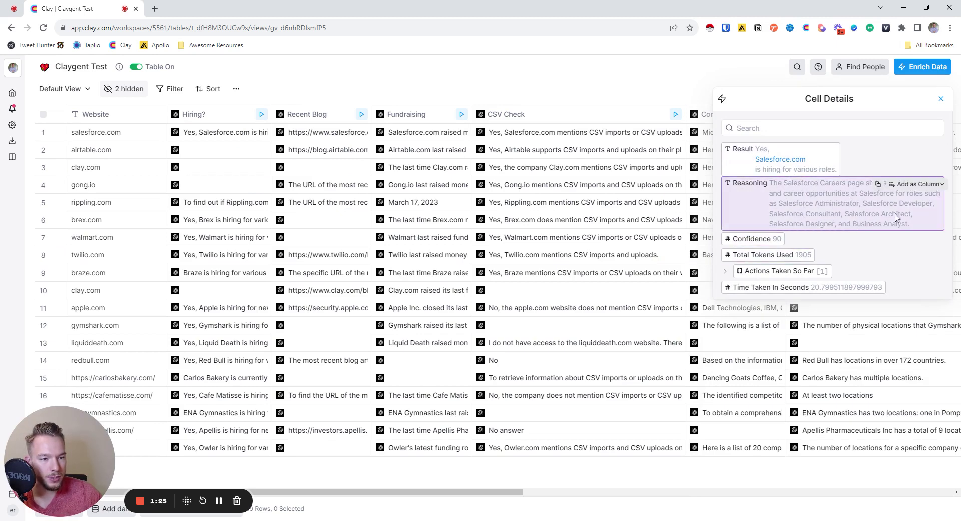
click(230, 221)
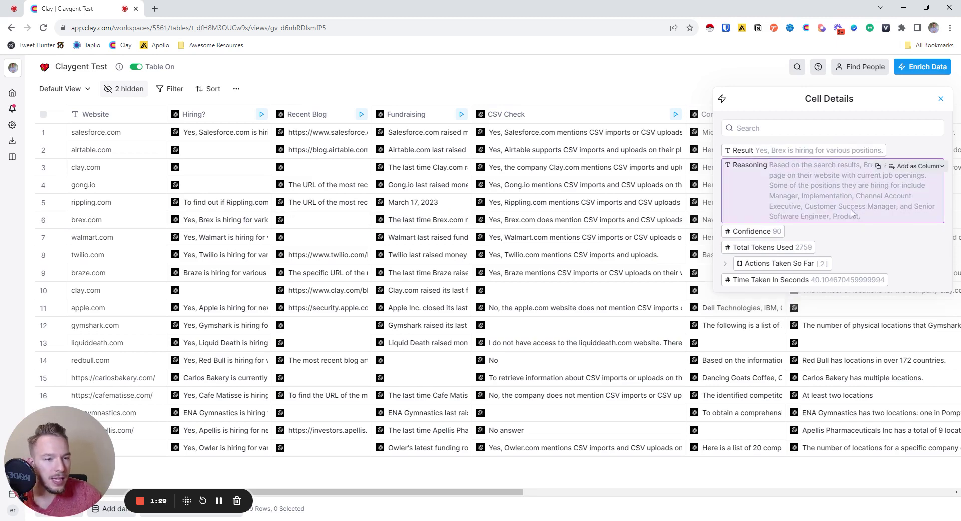
mouse_move(876, 231)
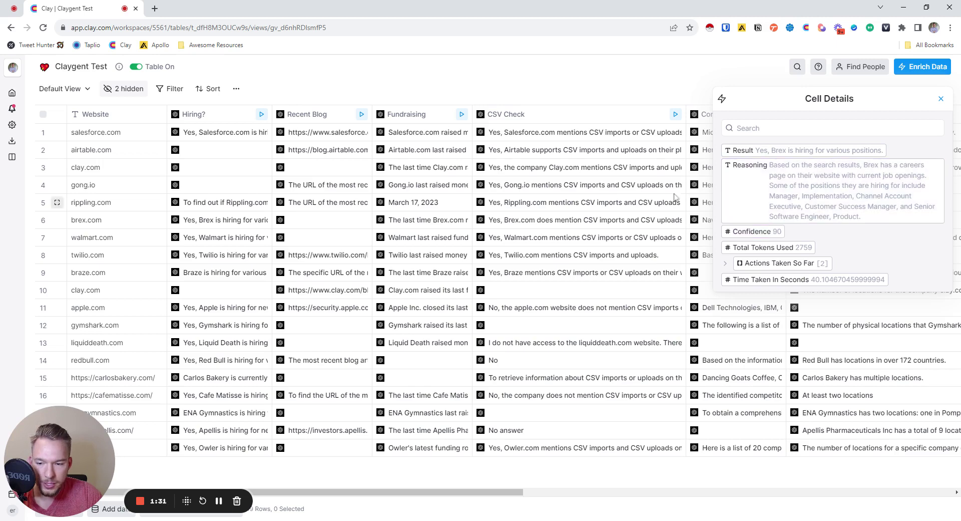
drag(73, 443, 267, 197)
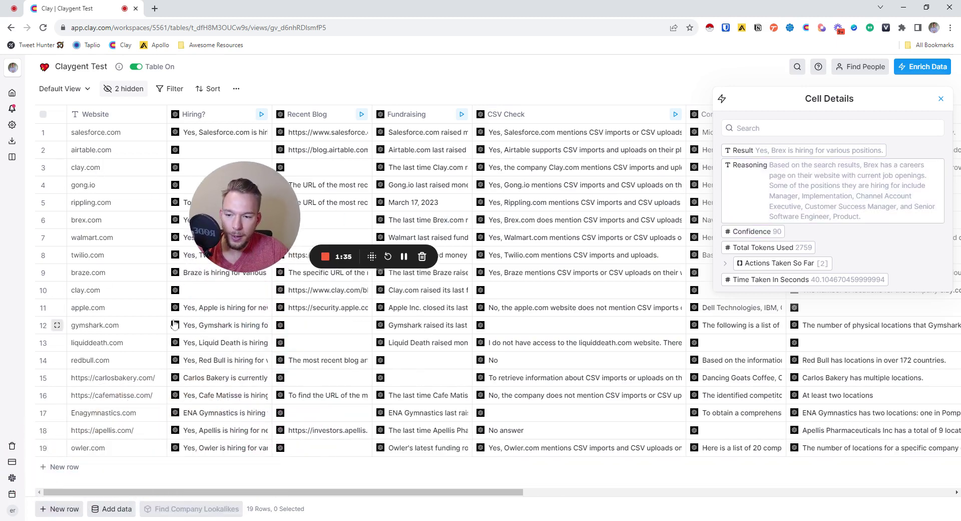
Inspect the Hiring? cell details for gymshark.com and liquiddeath.com, expanding the first action taken in each.
click(210, 328)
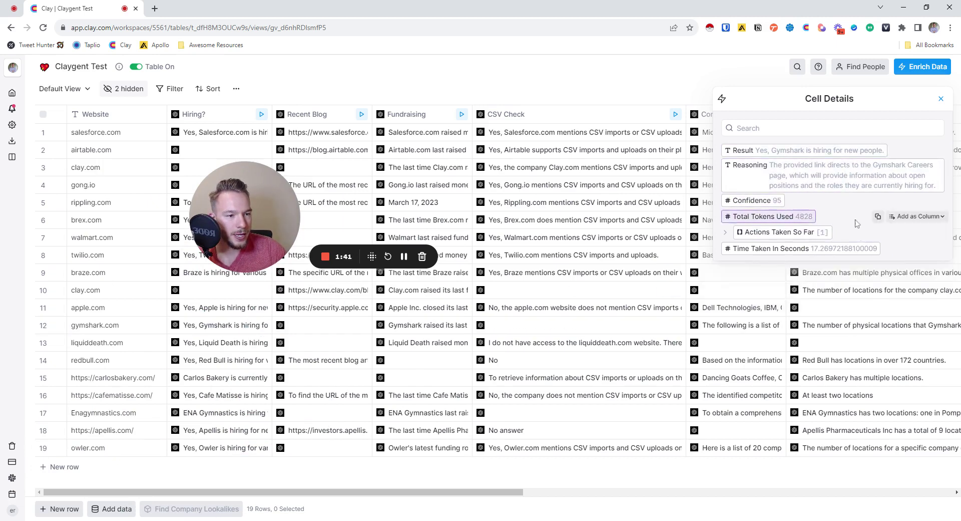
click(790, 233)
click(758, 247)
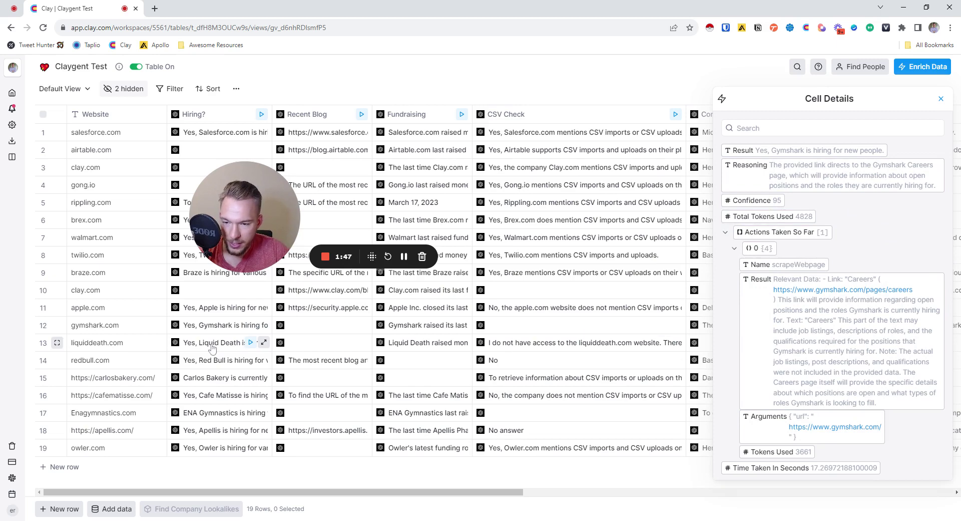
click(235, 342)
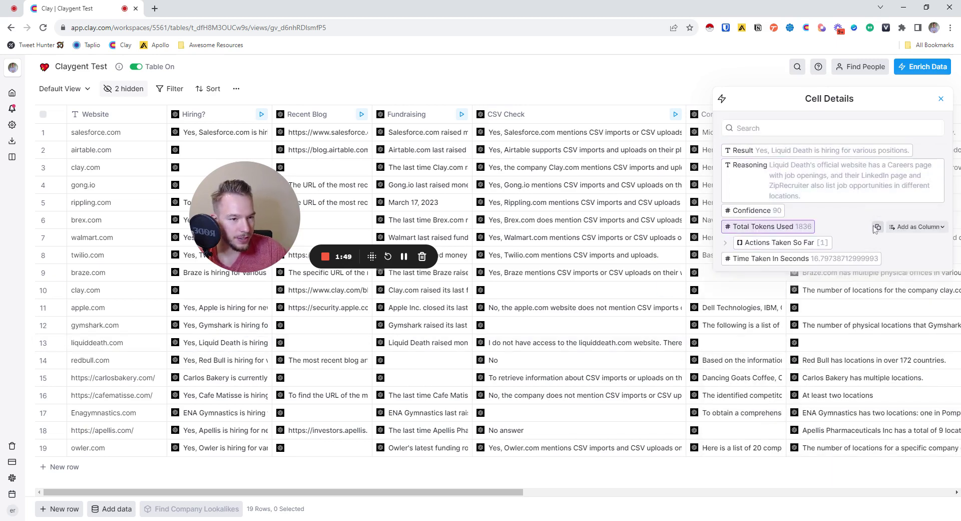
click(793, 243)
click(766, 262)
scroll(821, 401, down, 2)
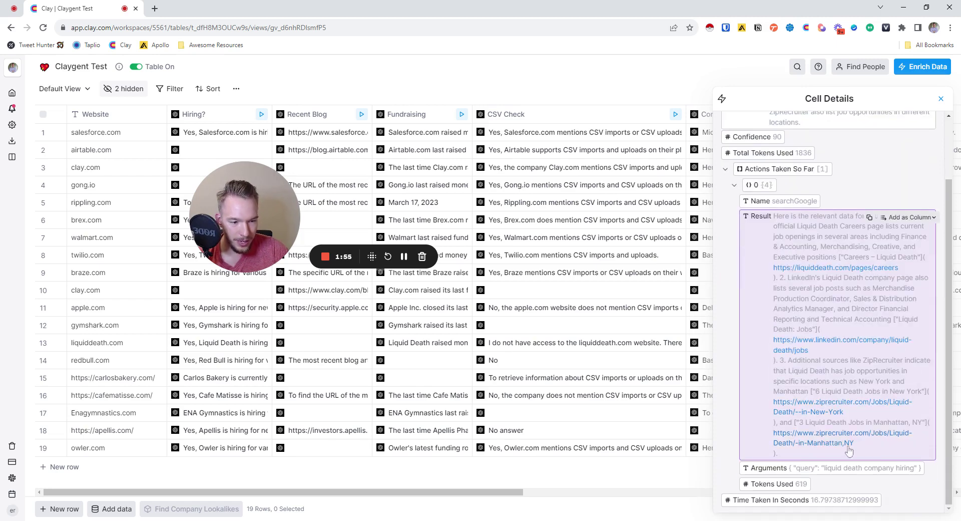
Examine the Hiring? cell details for carlosbakery.com, including the reasoning and the actions taken.
click(204, 379)
scroll(826, 340, up, 3)
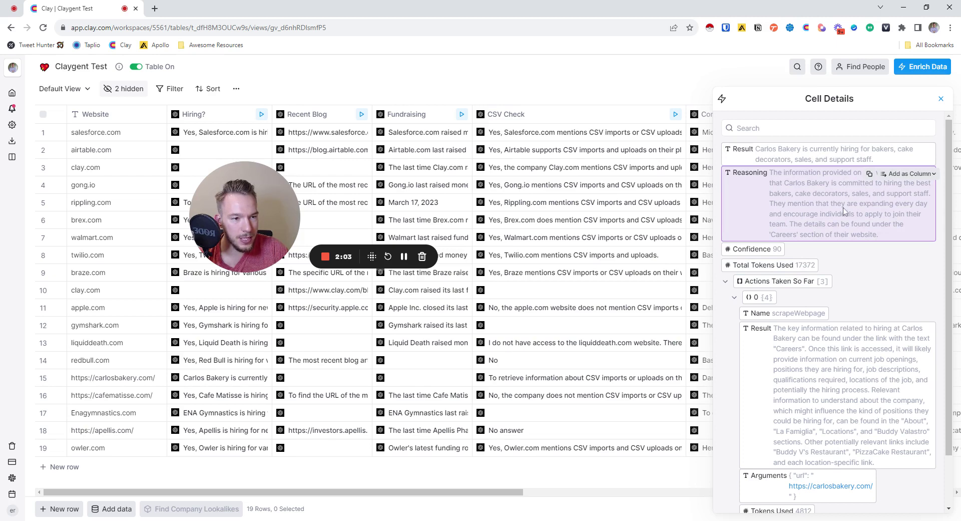
scroll(831, 300, down, 1)
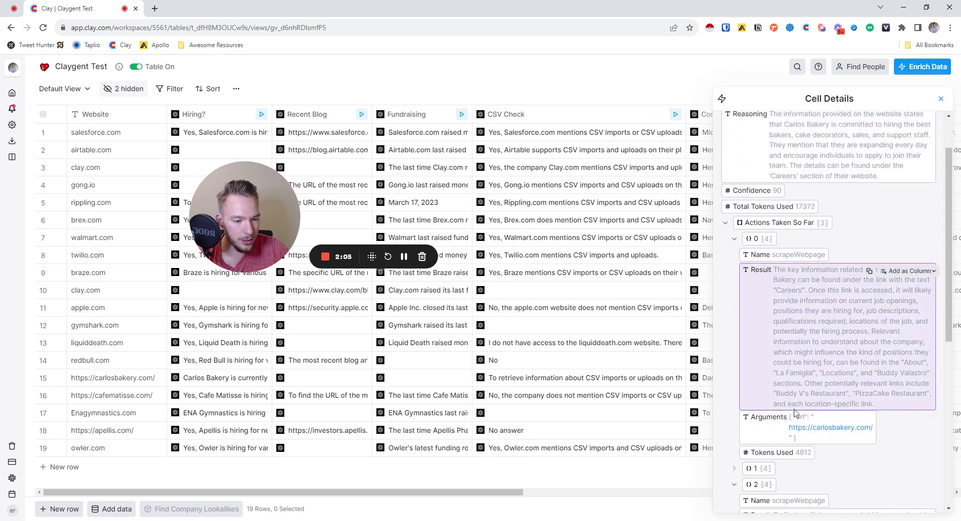
scroll(796, 411, down, 6)
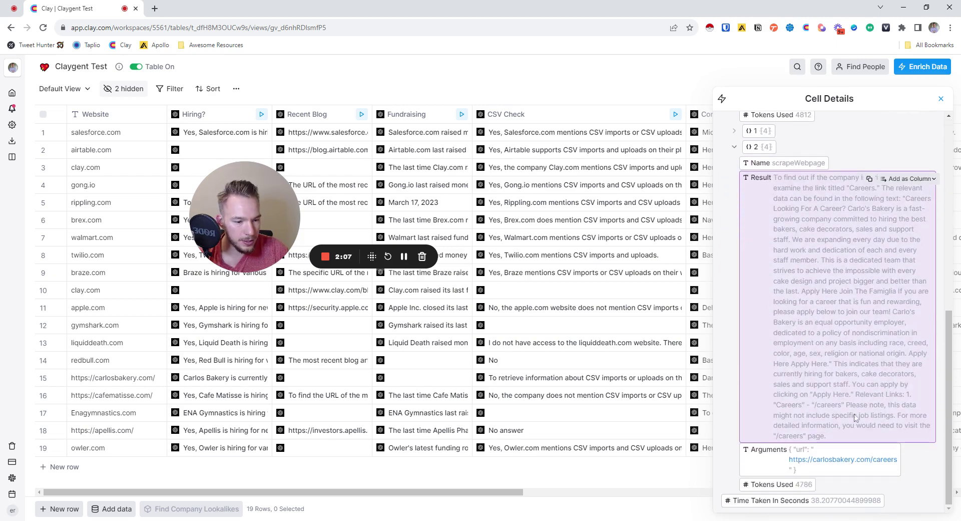
Open the carlosbakery.com/careers source link from the cell details and read through the careers page.
click(843, 462)
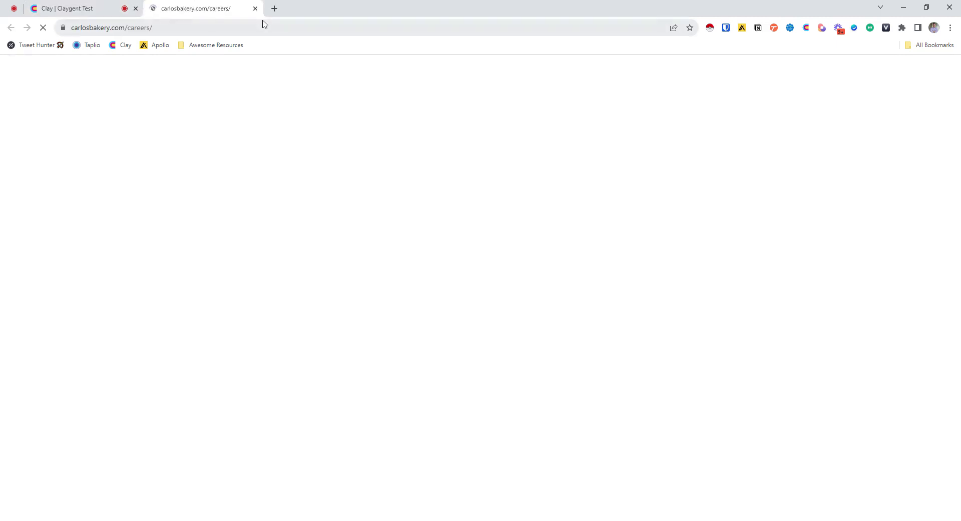
scroll(326, 257, down, 2)
scroll(326, 257, down, 4)
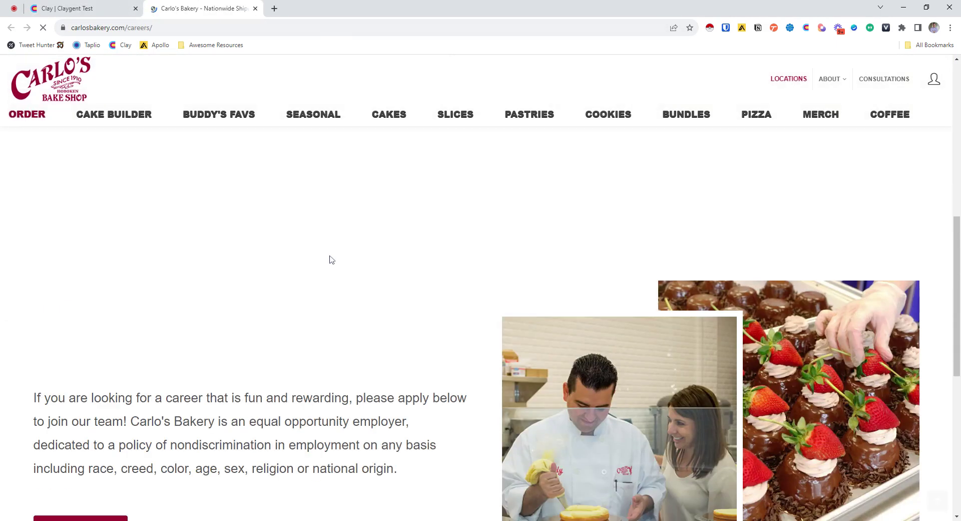
scroll(328, 260, down, 6)
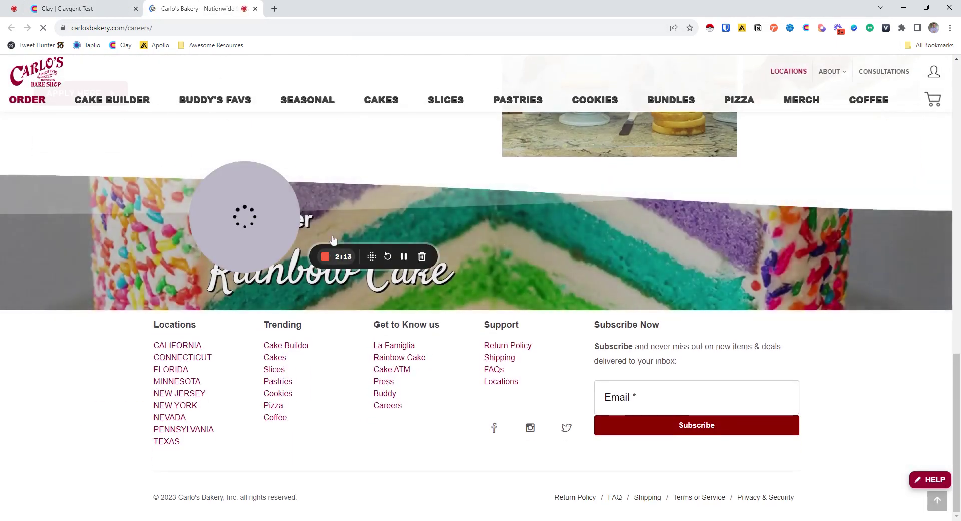
scroll(268, 190, up, 7)
drag(268, 190, 233, 321)
scroll(333, 294, down, 8)
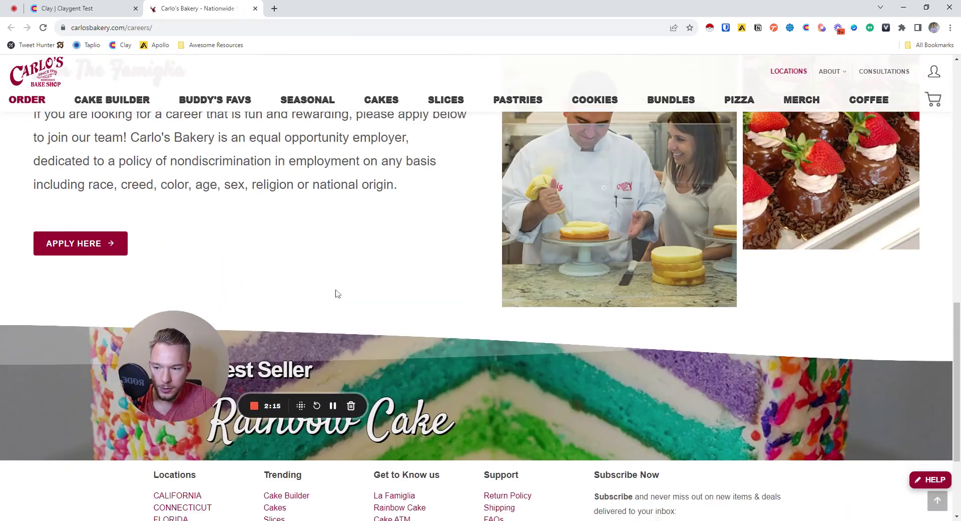
scroll(400, 336, up, 12)
scroll(400, 336, up, 6)
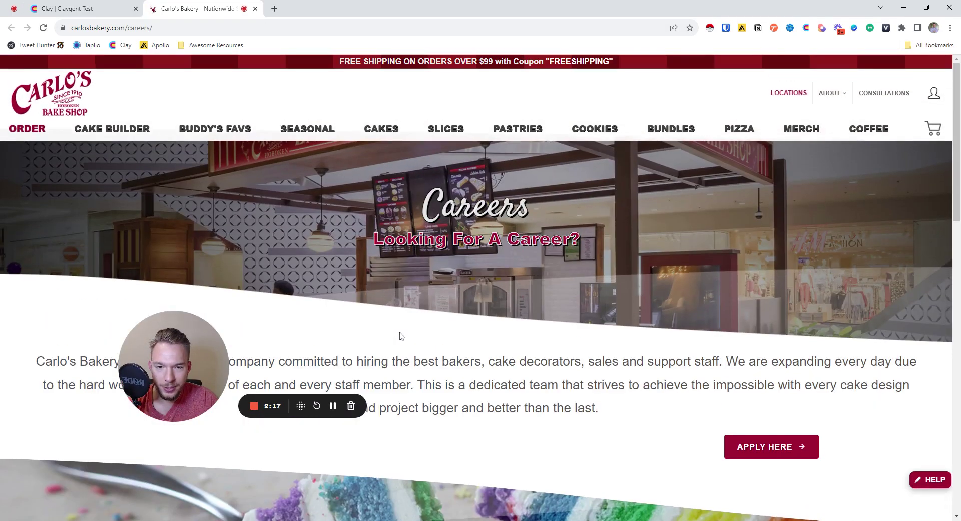
Open the job listings from the bakery's careers page and check every location for current openings.
scroll(399, 335, down, 4)
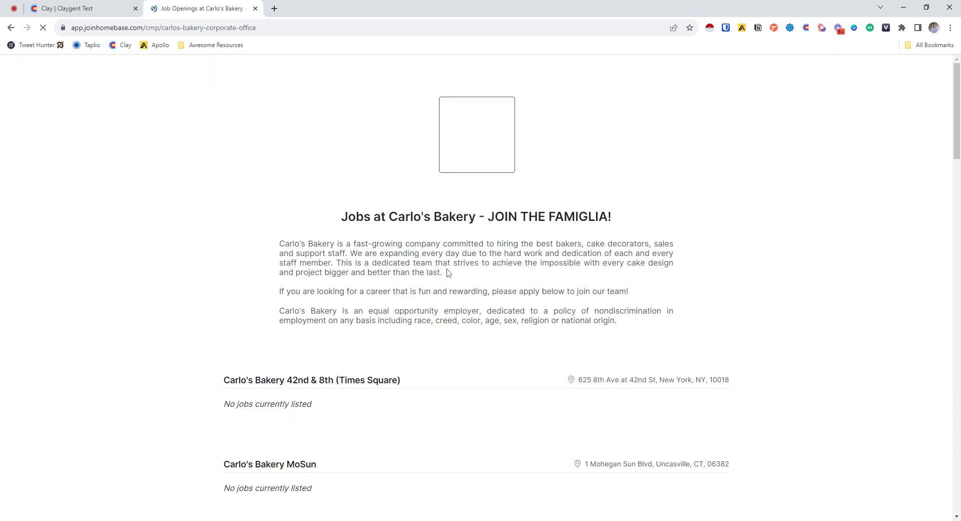
scroll(333, 293, down, 6)
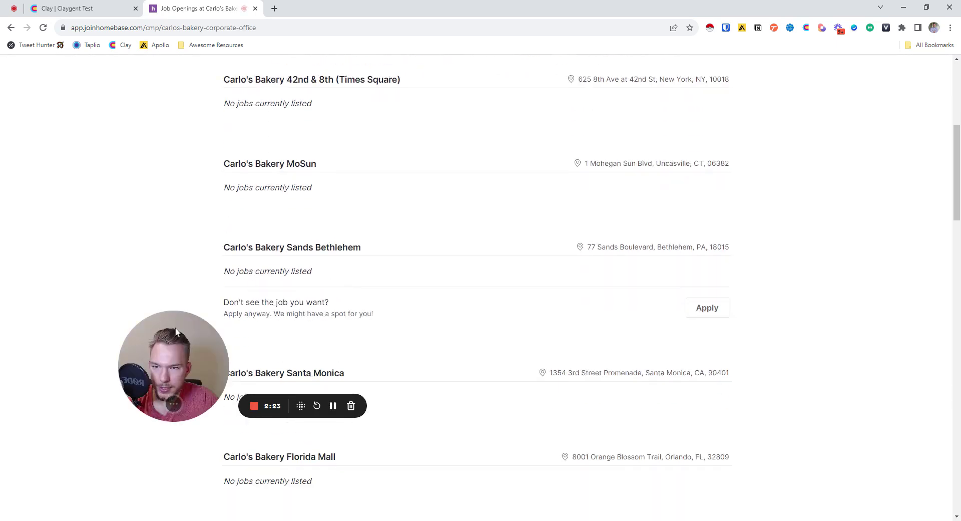
scroll(232, 254, down, 13)
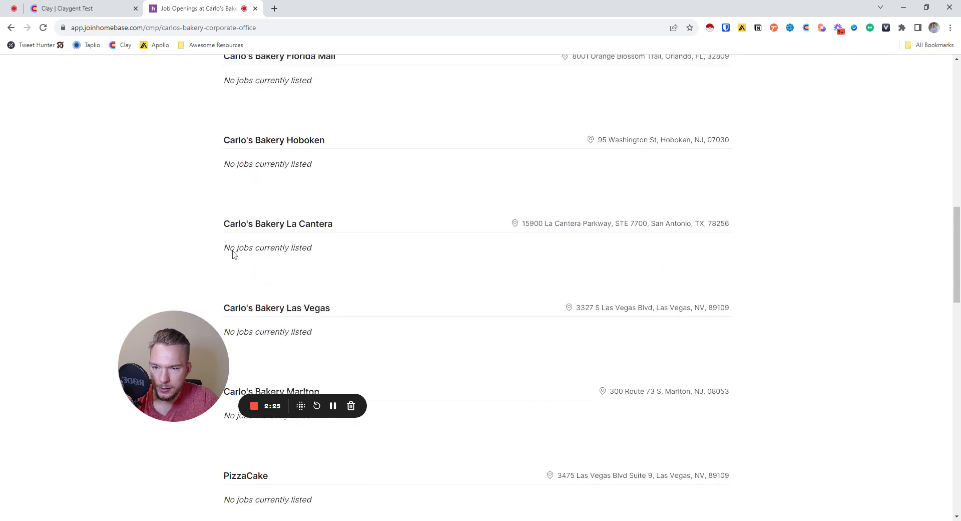
scroll(233, 254, down, 11)
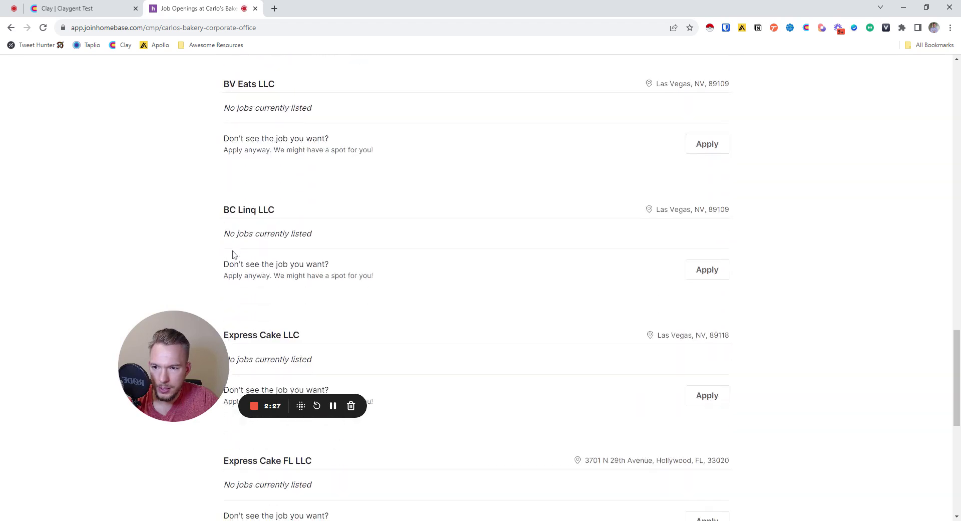
scroll(233, 254, down, 4)
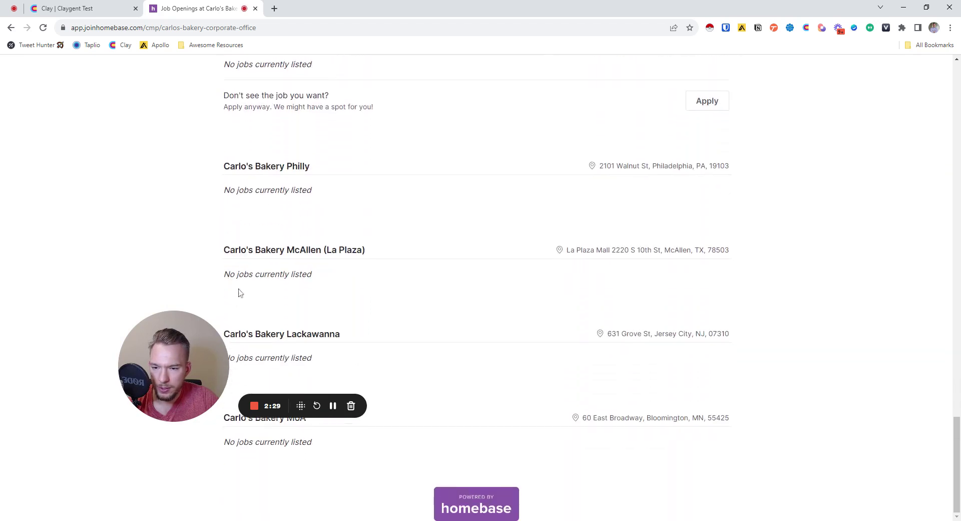
Return to the Claygent Test table and review the Hiring? cell details for Enagymnastics.com, apellis.com and owler.com.
click(70, 8)
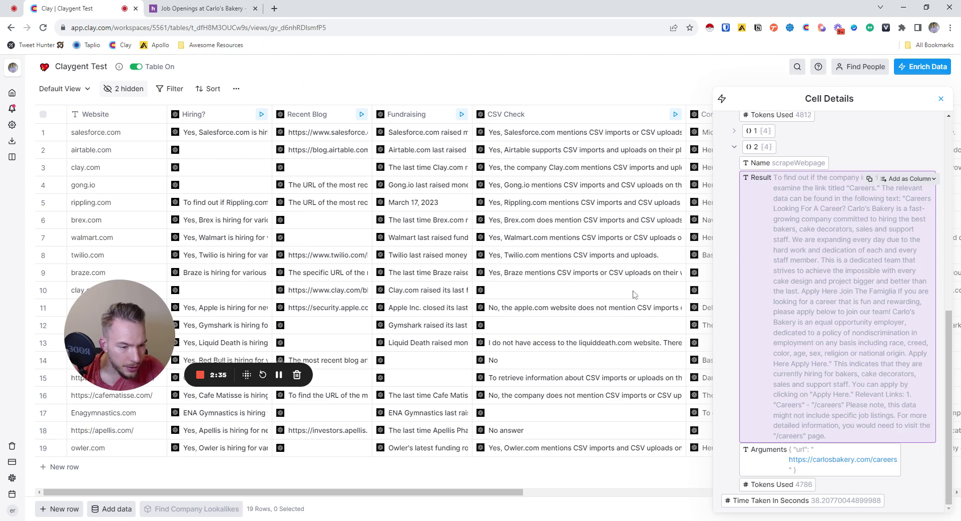
drag(130, 305, 294, 149)
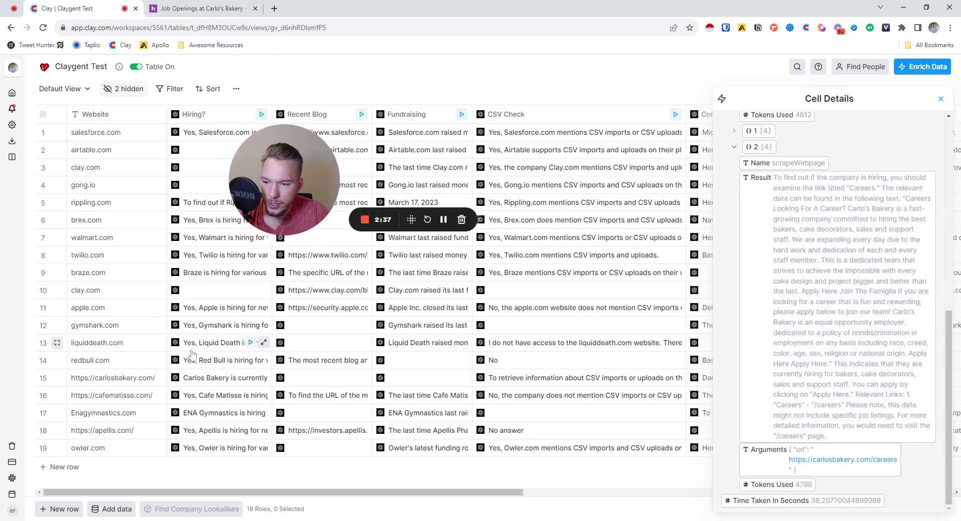
click(219, 415)
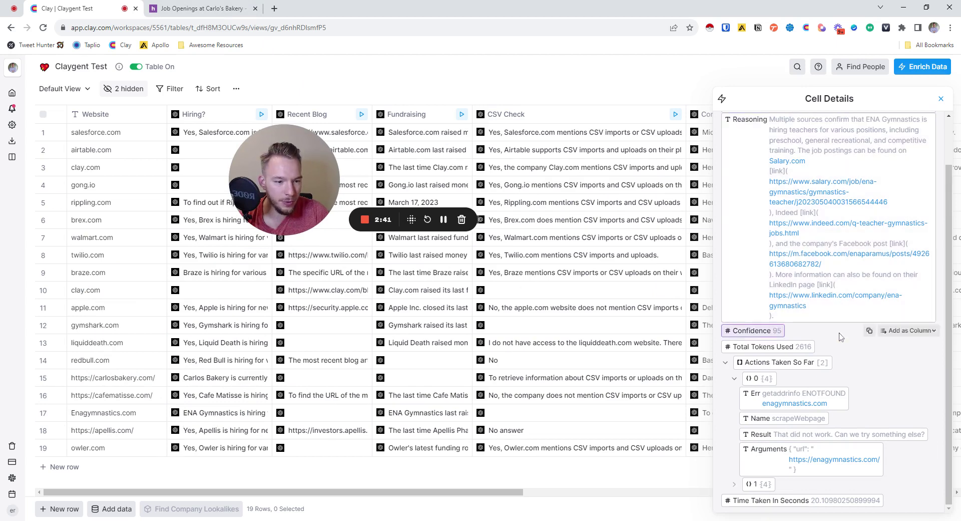
scroll(815, 457, up, 1)
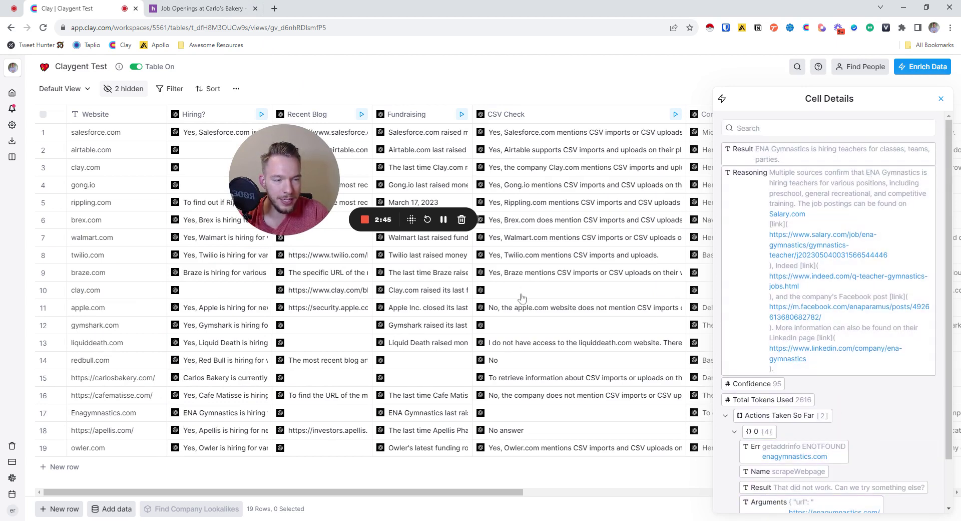
click(222, 431)
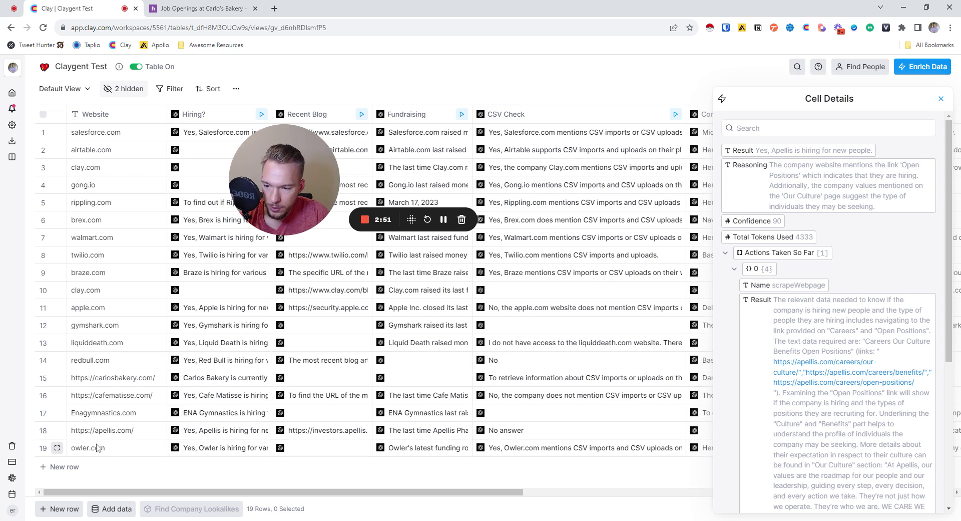
click(250, 447)
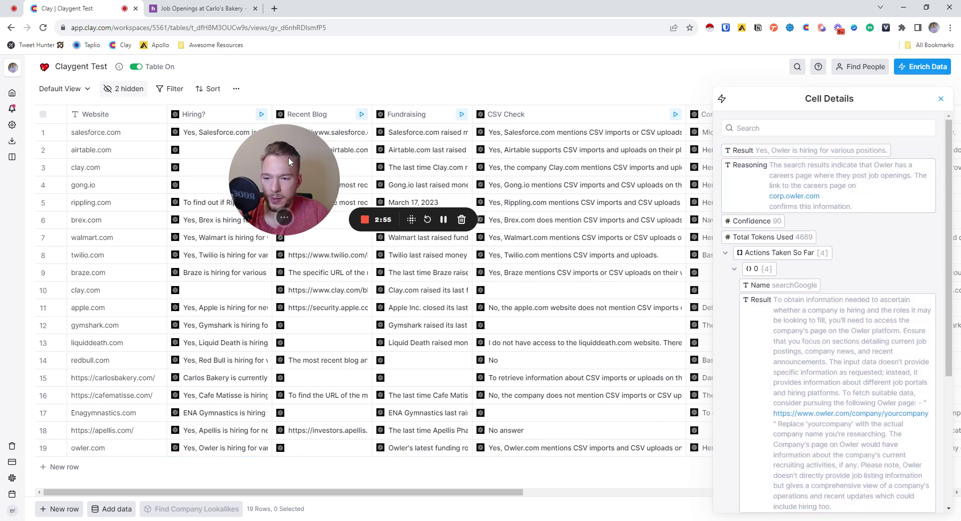
drag(288, 157, 144, 207)
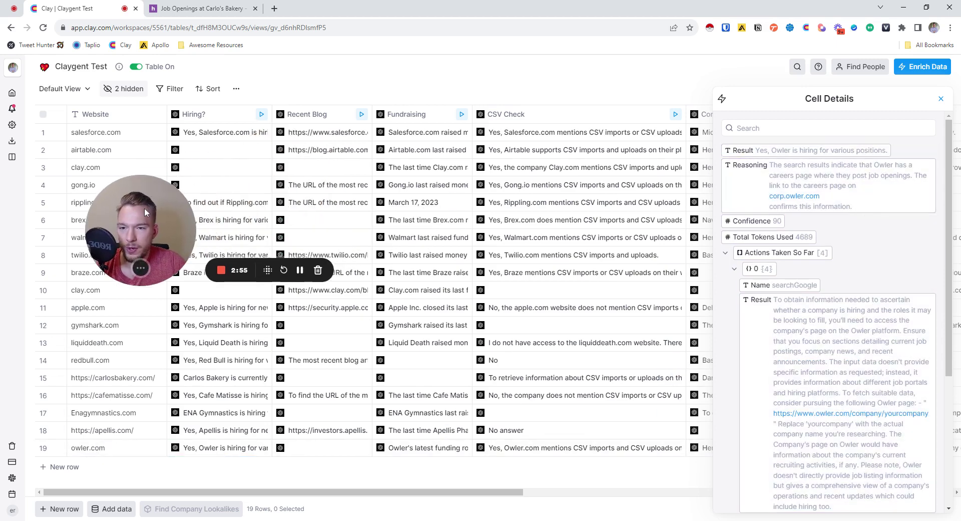
Review the Recent Blog column's Claygent mission and the cell details for clay.com in row 10 and apple.com.
click(313, 114)
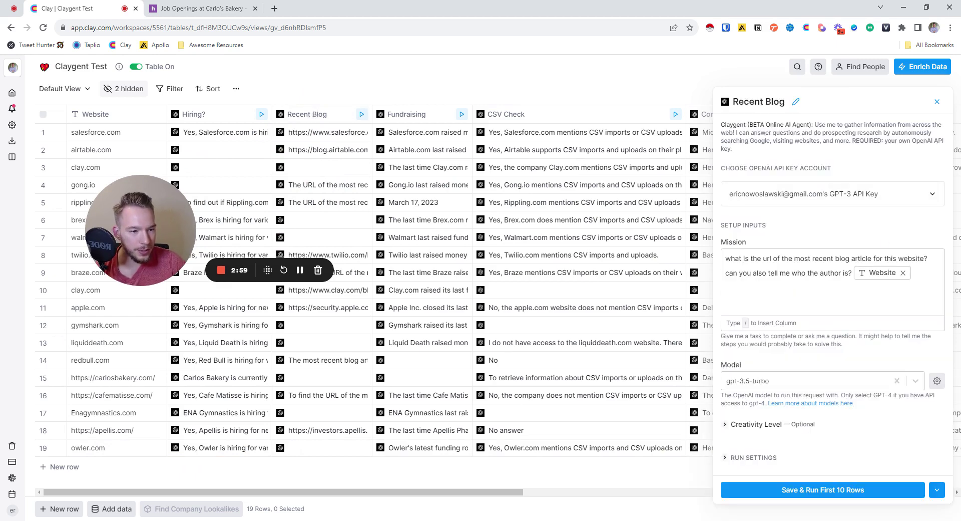
click(937, 102)
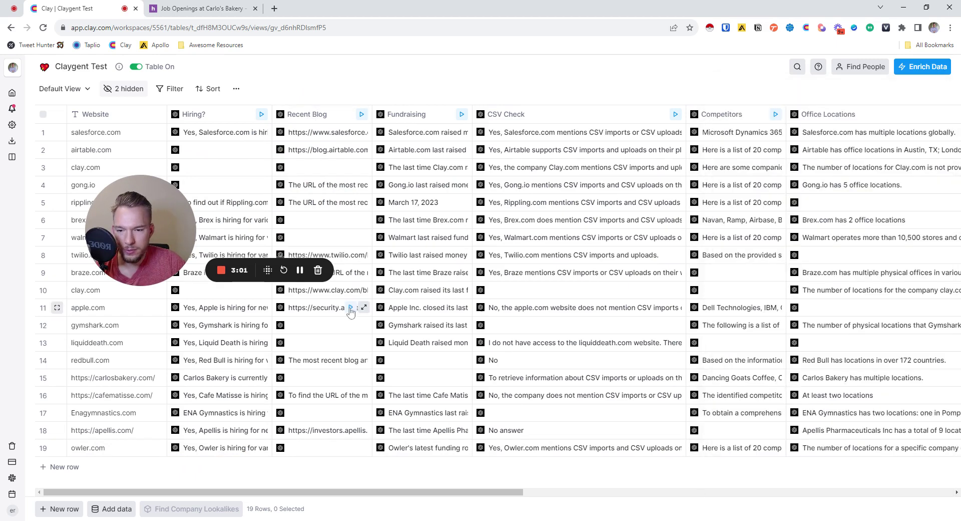
click(335, 291)
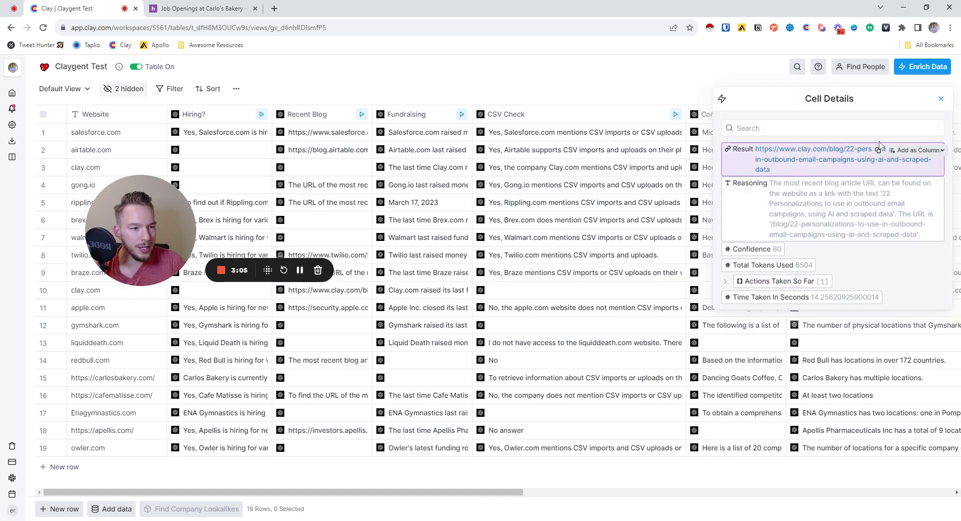
key(Escape)
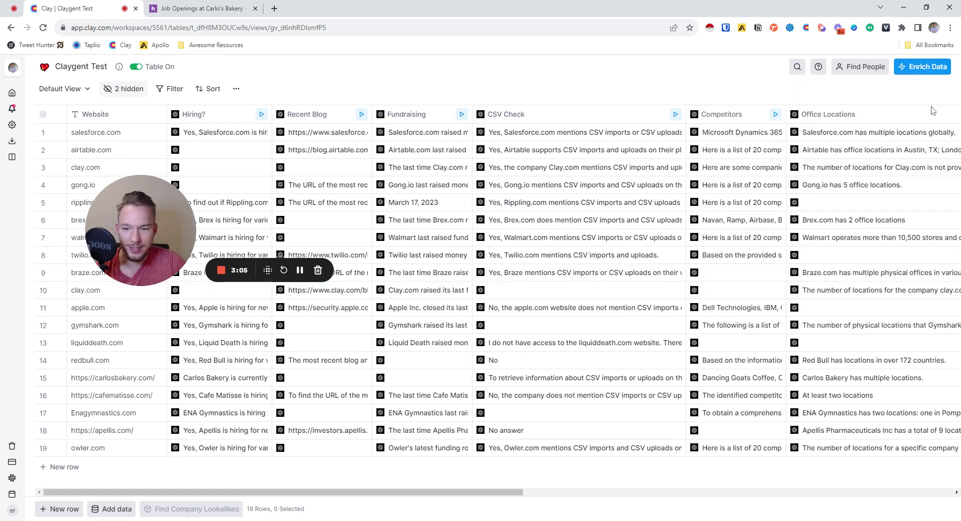
click(311, 310)
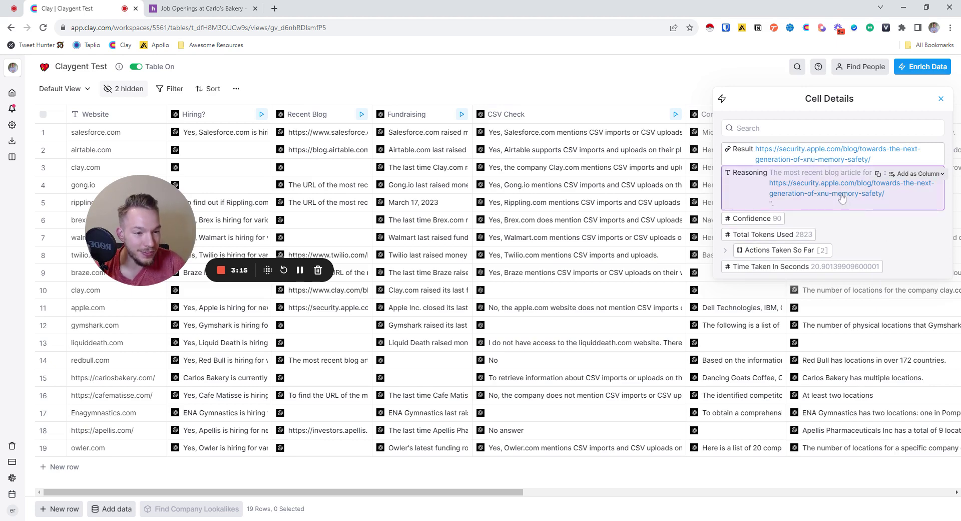
click(941, 99)
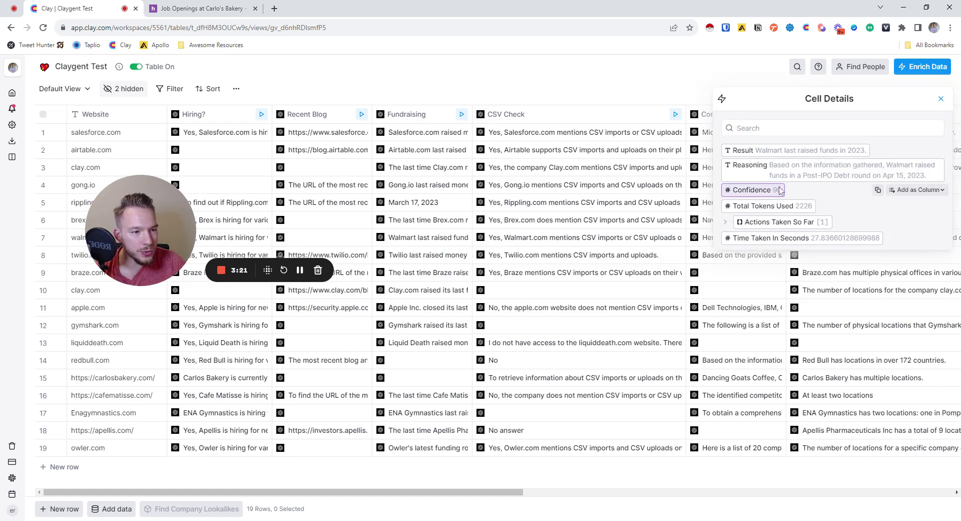
Review the Fundraising cell details for walmart.com, gymshark.com and gong.io, including result, reasoning and confidence.
click(941, 99)
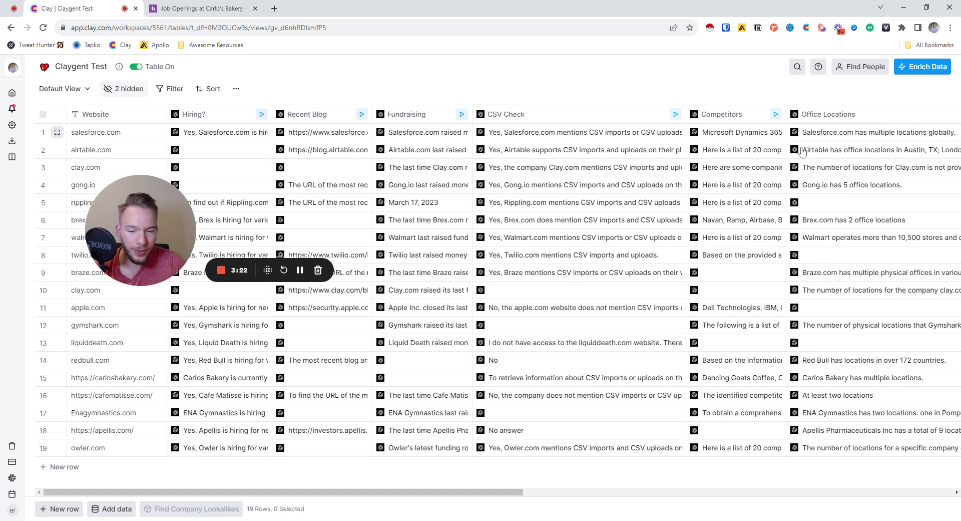
click(414, 326)
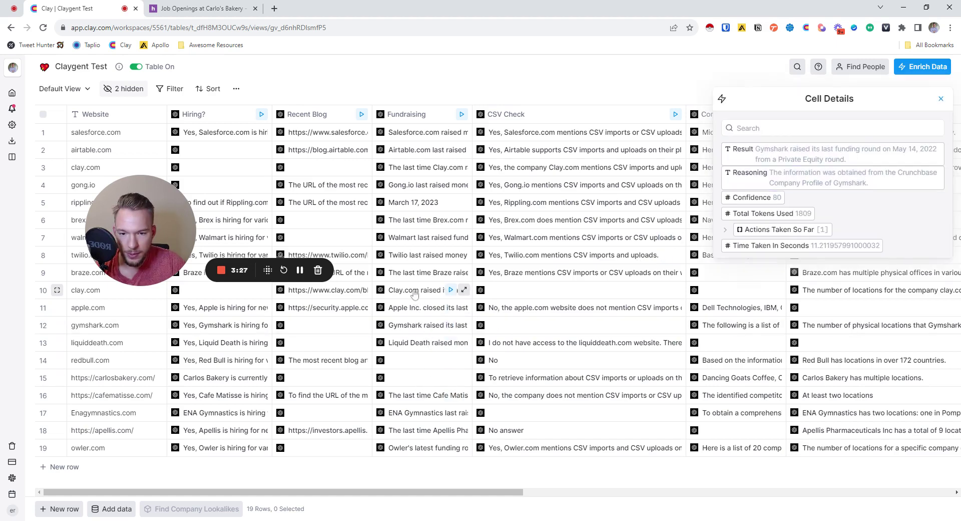
click(423, 186)
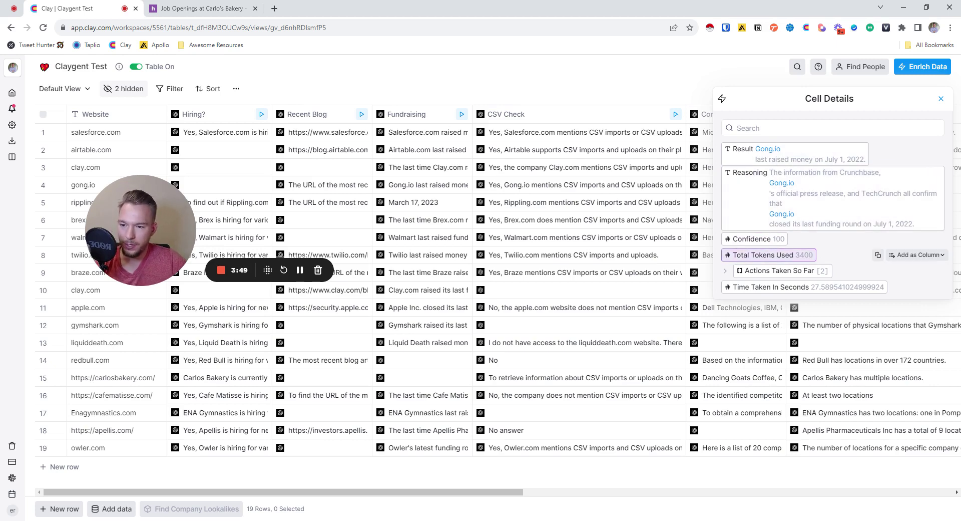
click(941, 99)
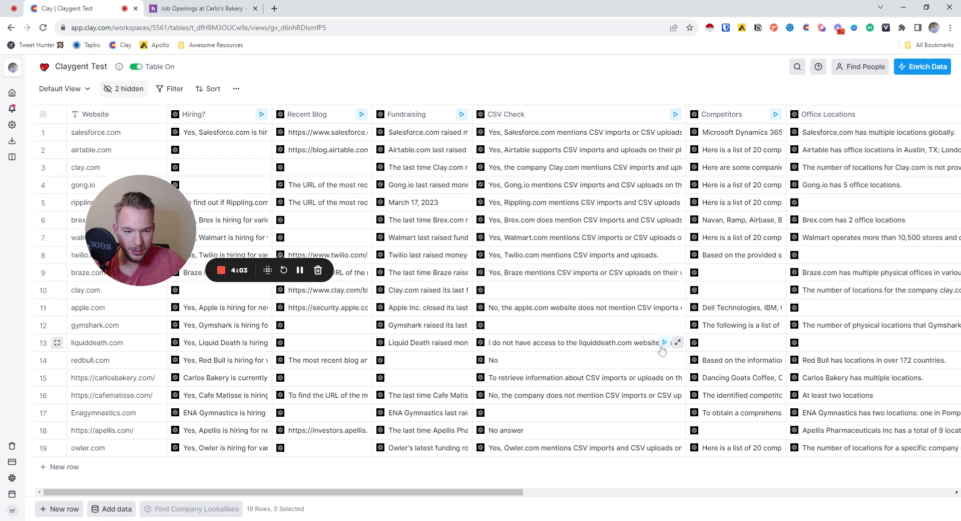
Widen the Competitors column so more of each company's competitor list is readable.
scroll(547, 113, right, 5)
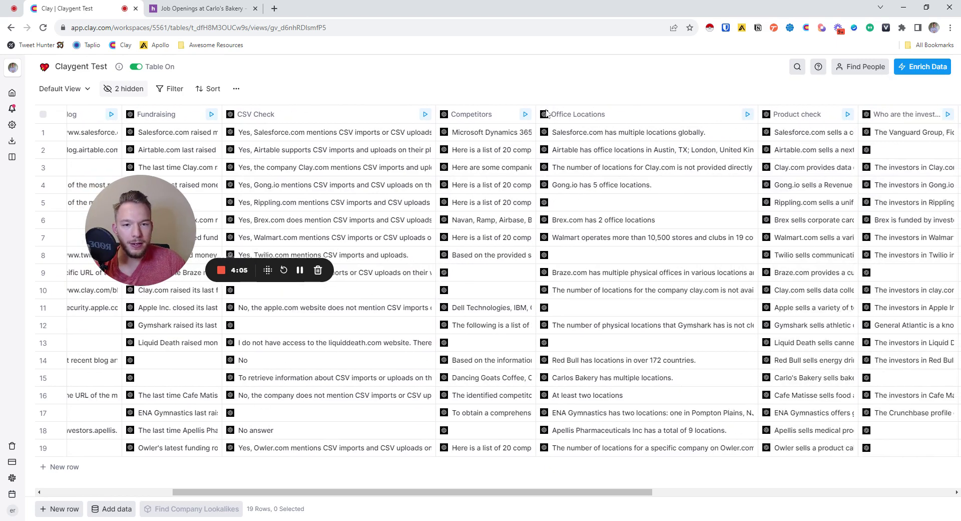
double_click(537, 114)
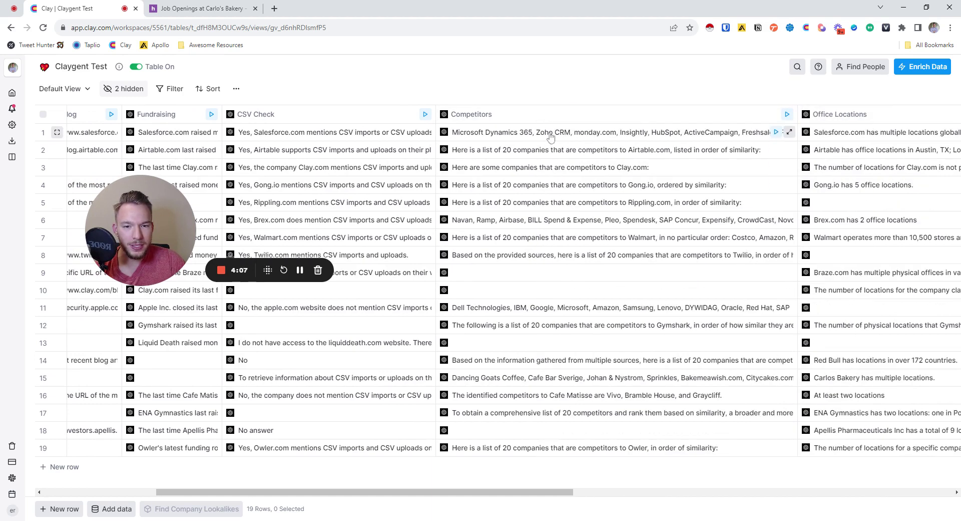
scroll(521, 137, left, 5)
scroll(496, 137, right, 5)
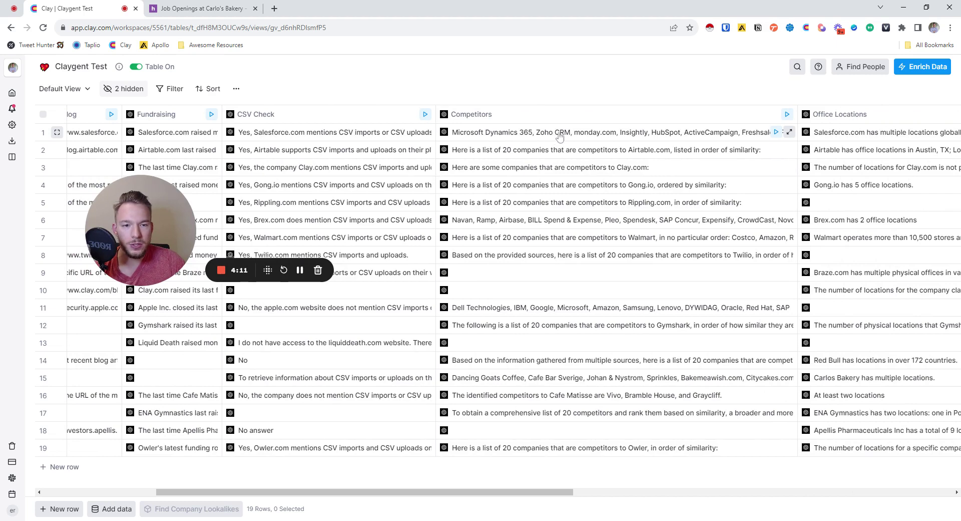
Review the Competitors cell details for airtable.com and brex.com, comparing the listed companies with the reasoning.
click(656, 150)
mouse_move(793, 189)
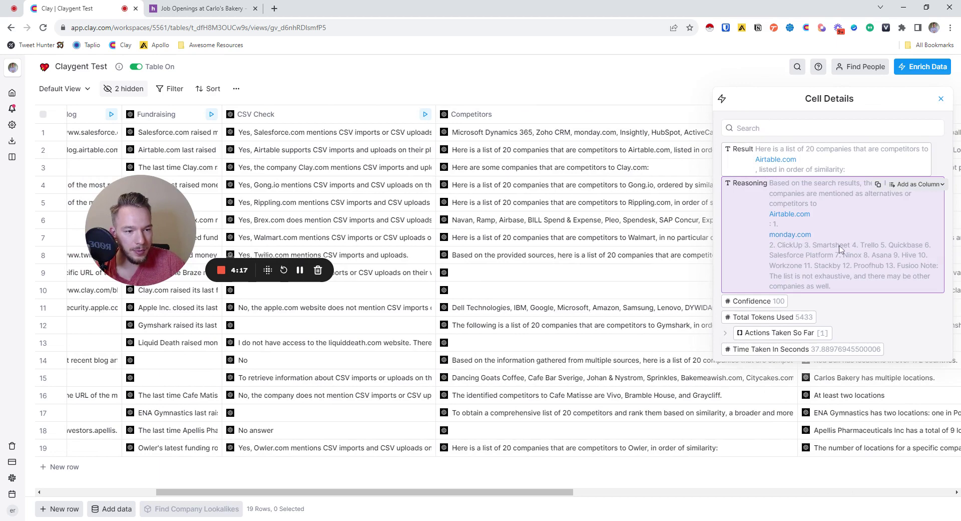
click(498, 223)
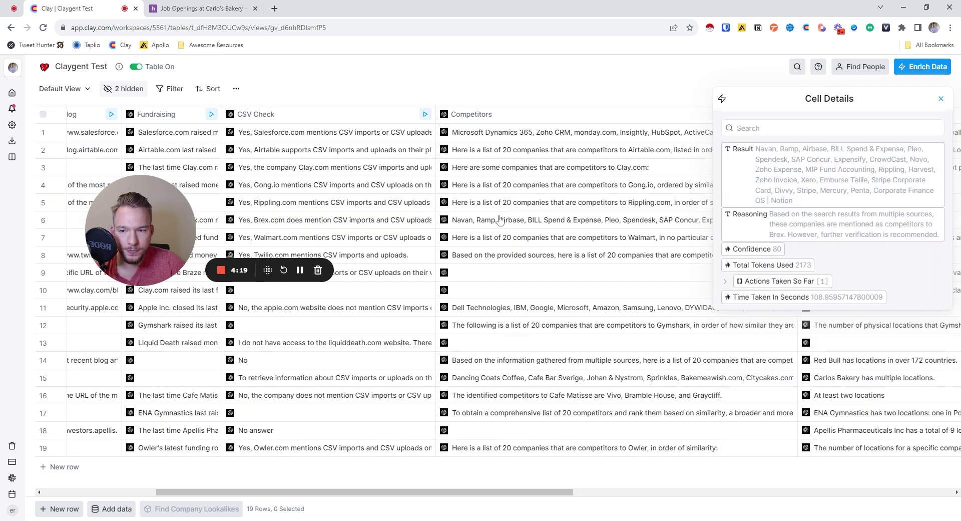
mouse_move(769, 153)
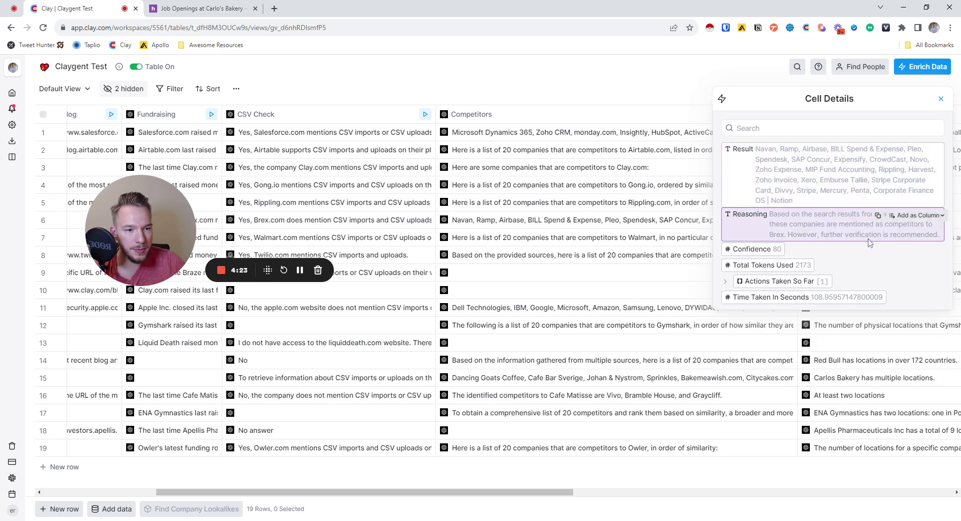
click(941, 99)
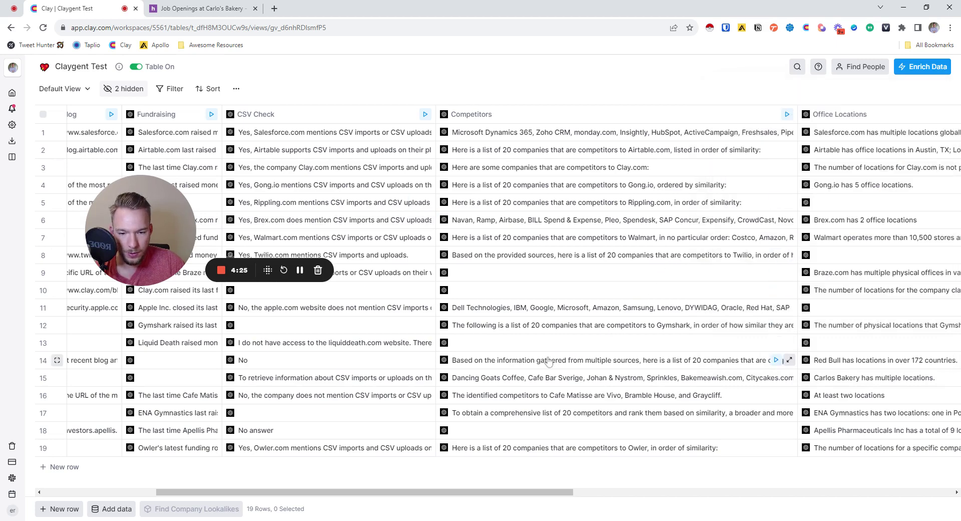
Check the Claygent mission and model set up for the Office Locations column.
scroll(550, 280, right, 7)
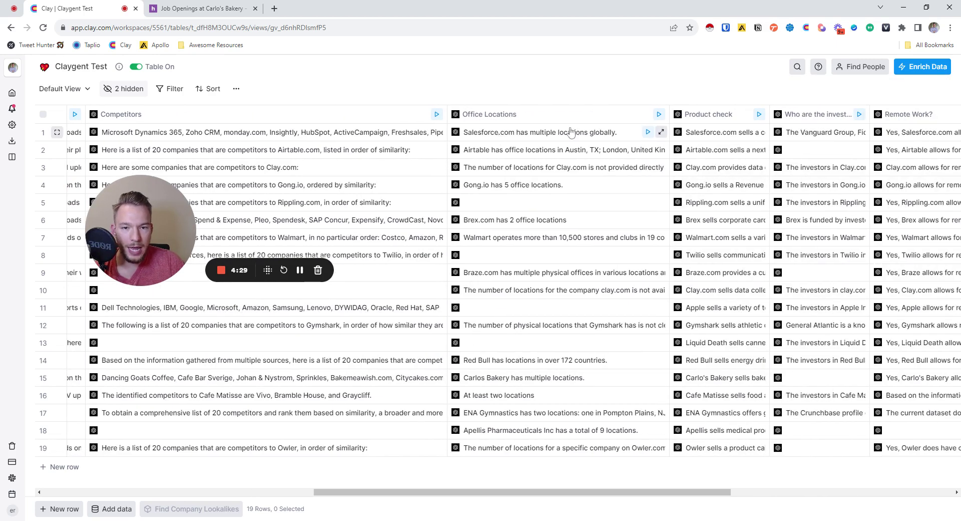
click(498, 114)
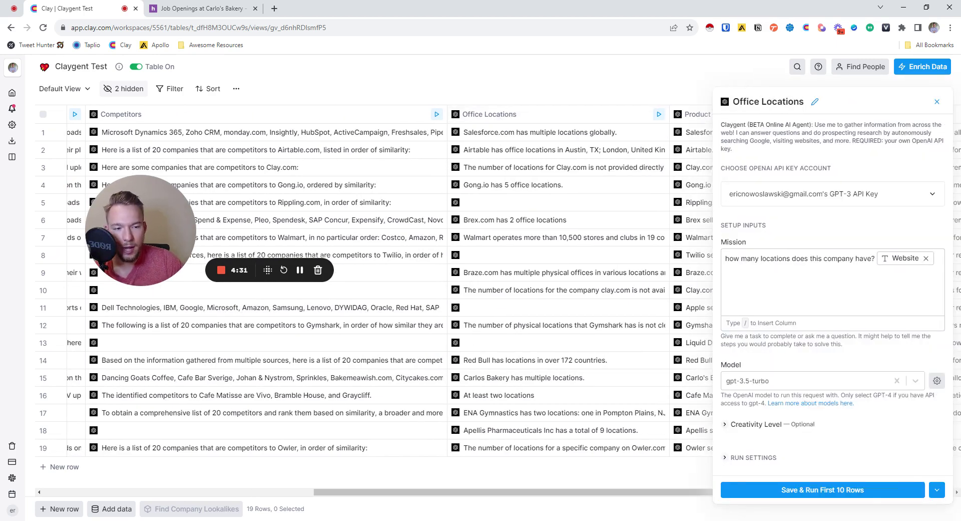
click(937, 102)
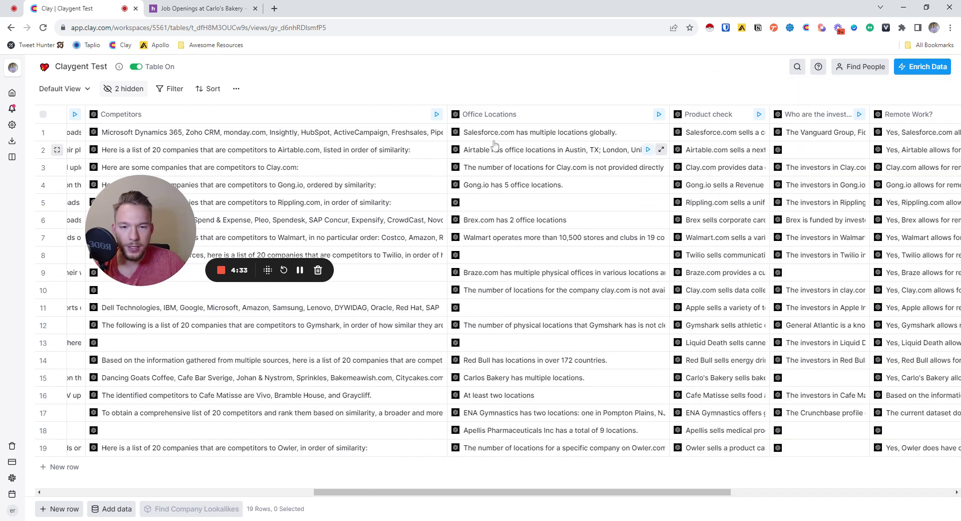
Review the Office Locations cell details for airtable.com, gong.io, walmart.com and redbull.com, including the cited sources.
click(661, 149)
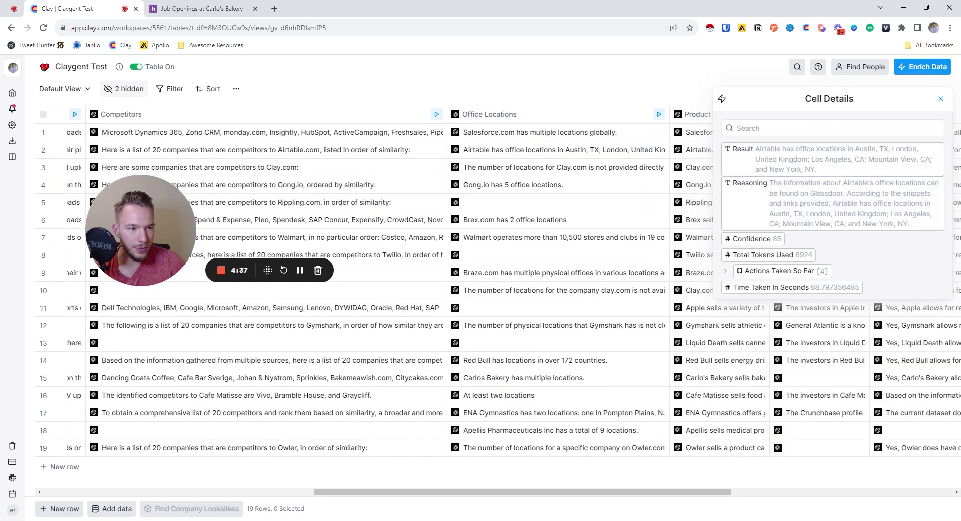
click(941, 98)
click(660, 184)
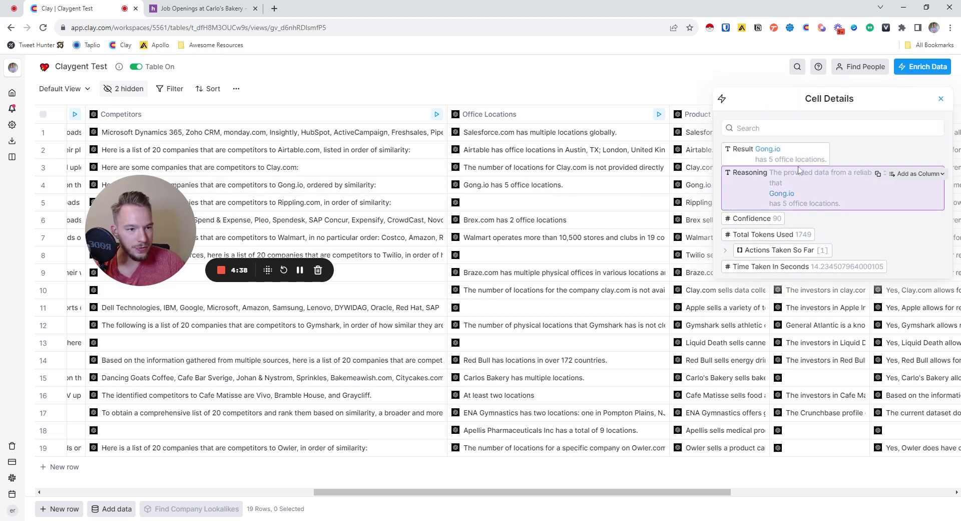
click(942, 99)
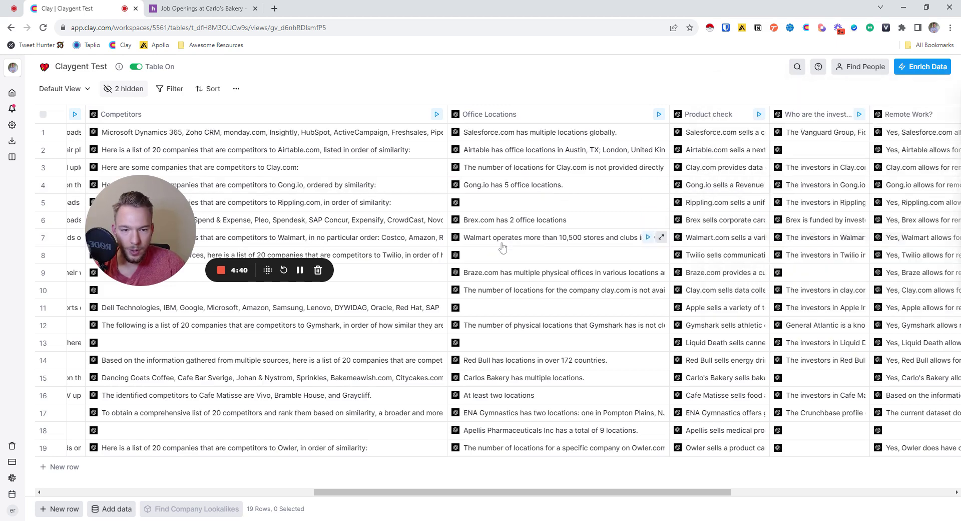
click(662, 237)
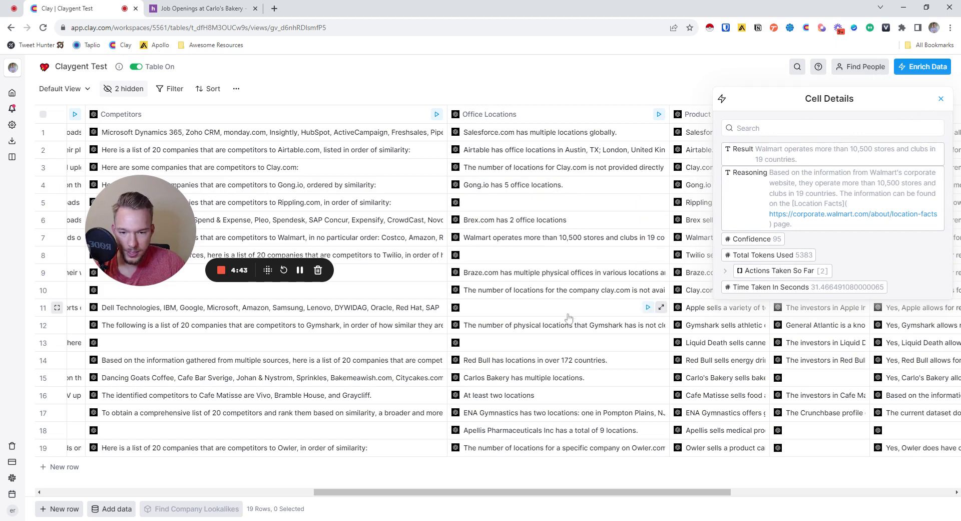
click(568, 358)
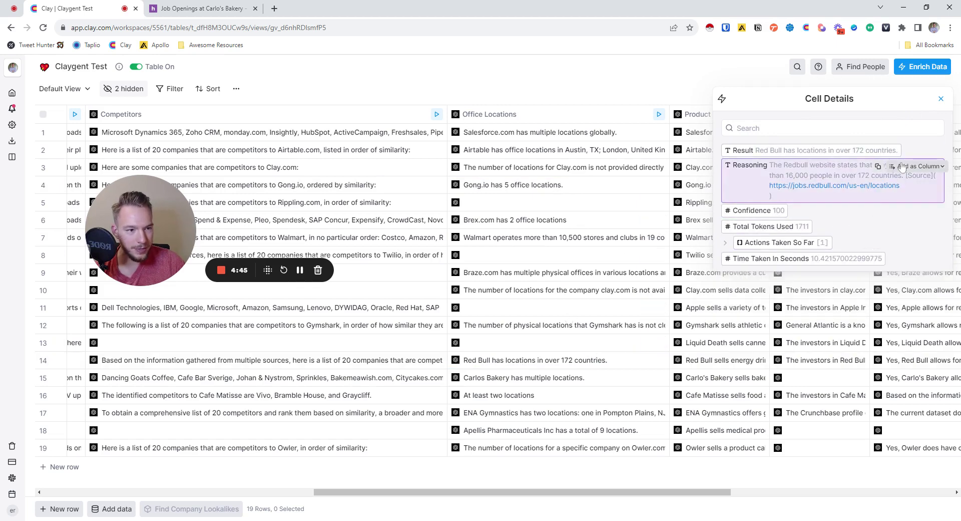
click(941, 100)
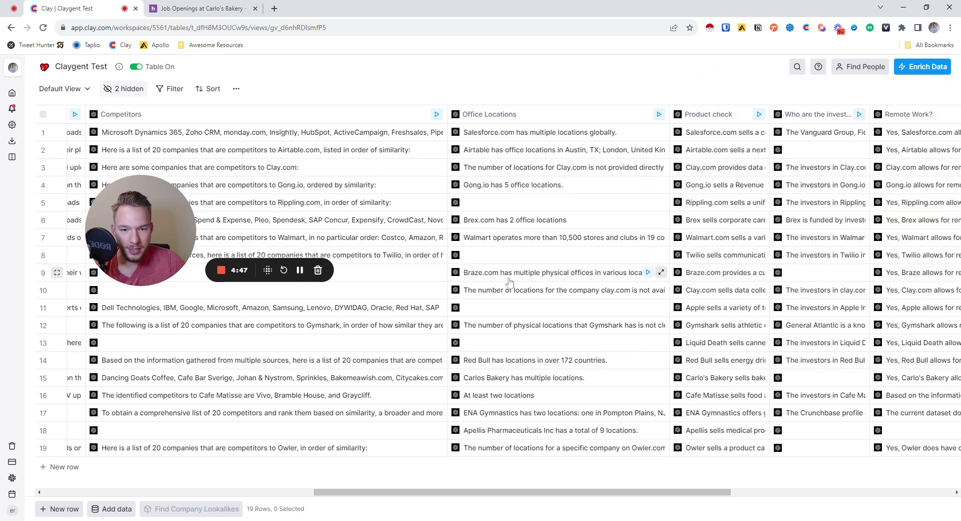
Widen the Product check column and review its Claygent mission.
scroll(516, 280, right, 5)
drag(522, 112, 786, 113)
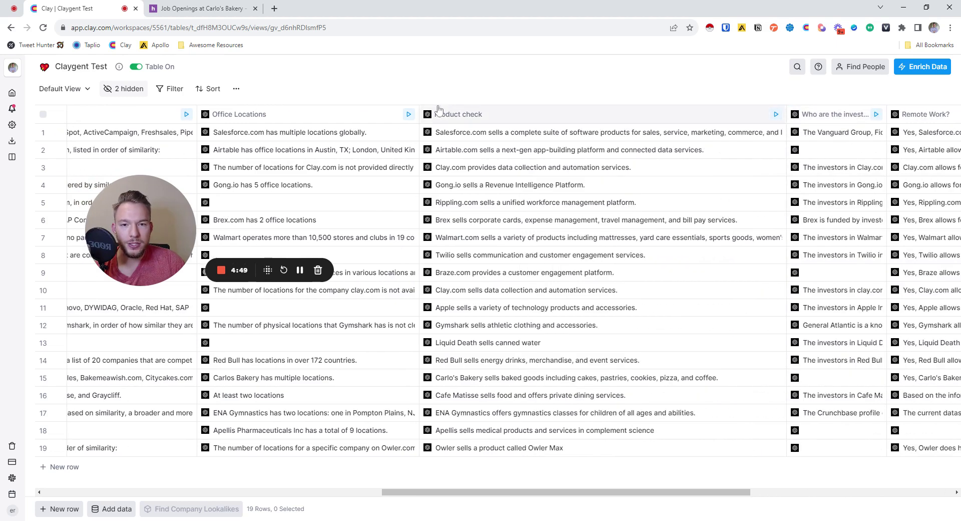
click(486, 117)
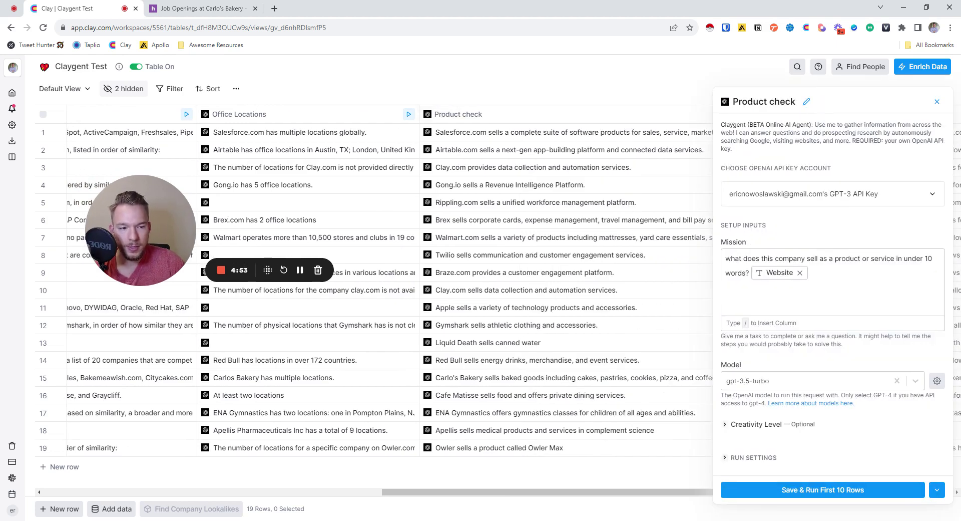
click(937, 102)
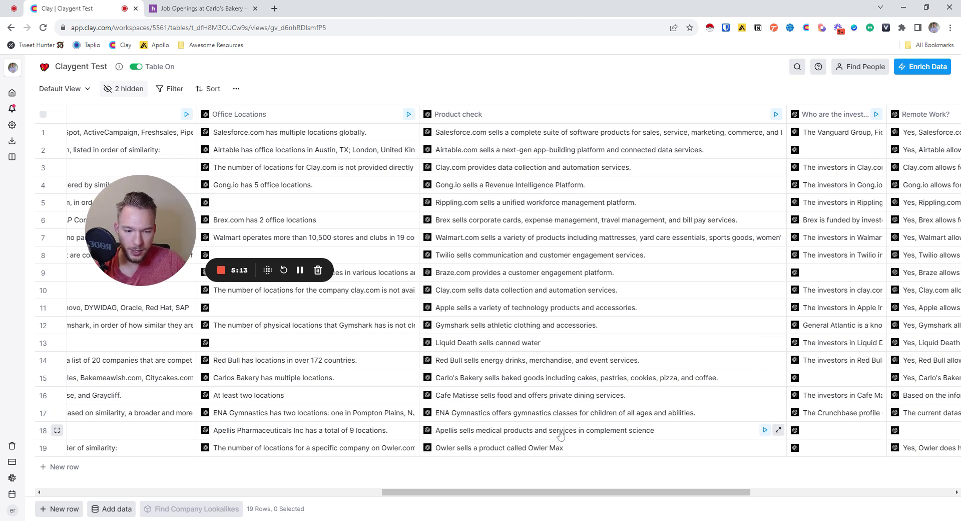
Widen the Who are the investors and Remote Work? columns so their answers are readable.
scroll(561, 435, right, 7)
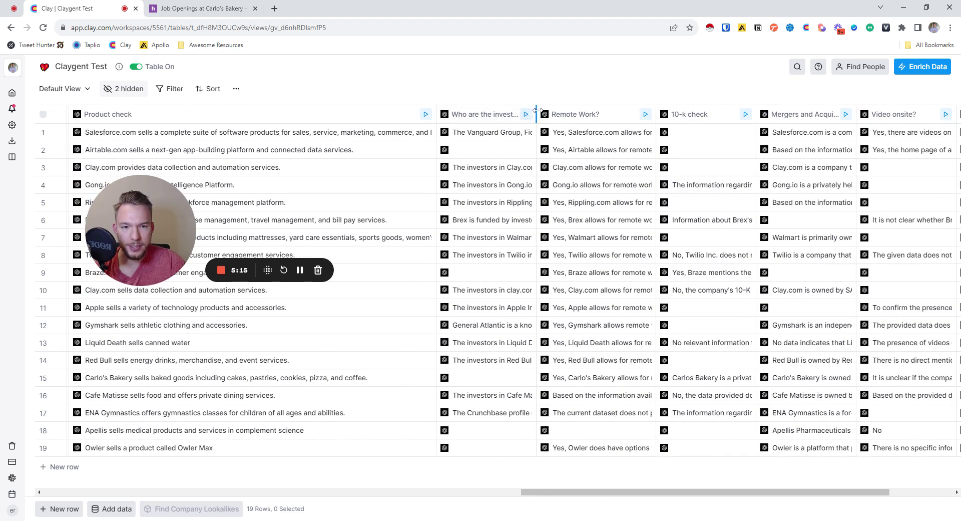
double_click(537, 110)
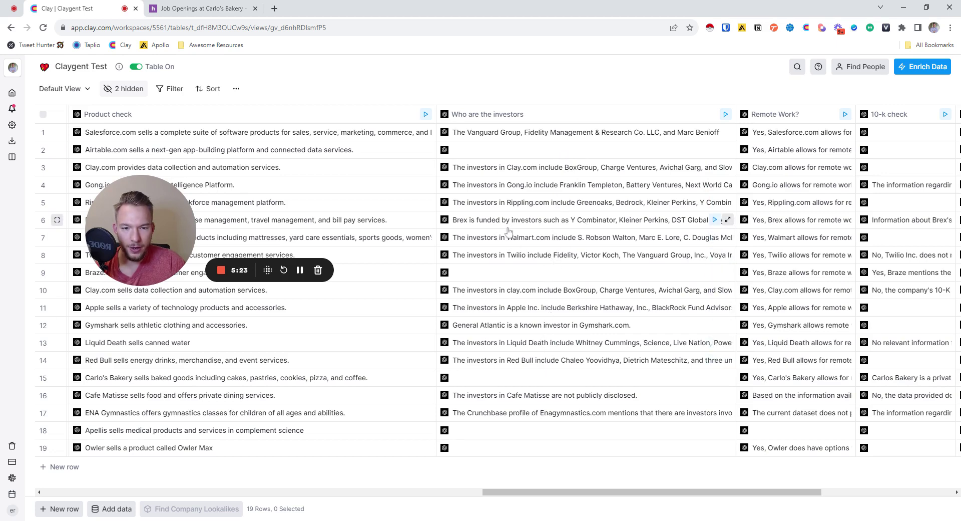
scroll(508, 232, right, 7)
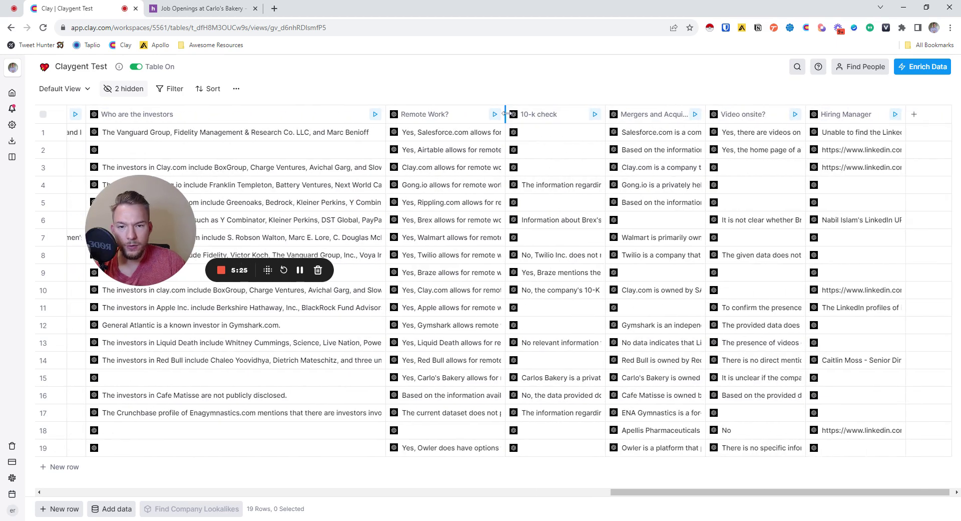
drag(506, 114, 674, 115)
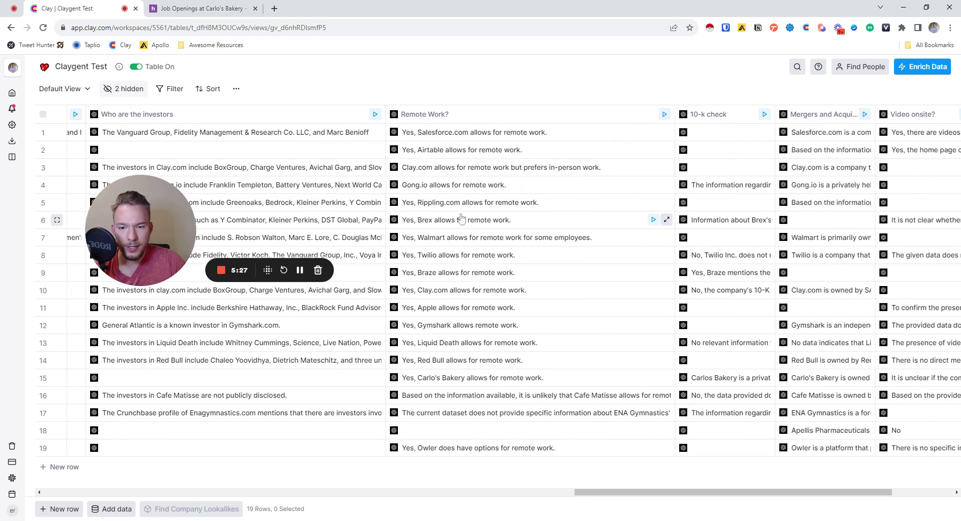
Review the Remote Work? cell details for apellis.com and Enagymnastics.com, including the reasoning.
click(440, 438)
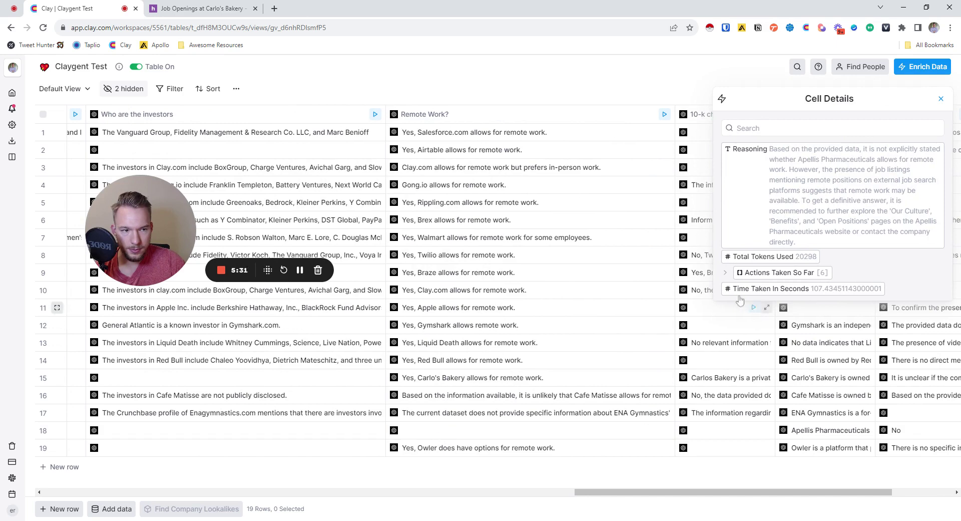
click(941, 98)
click(482, 415)
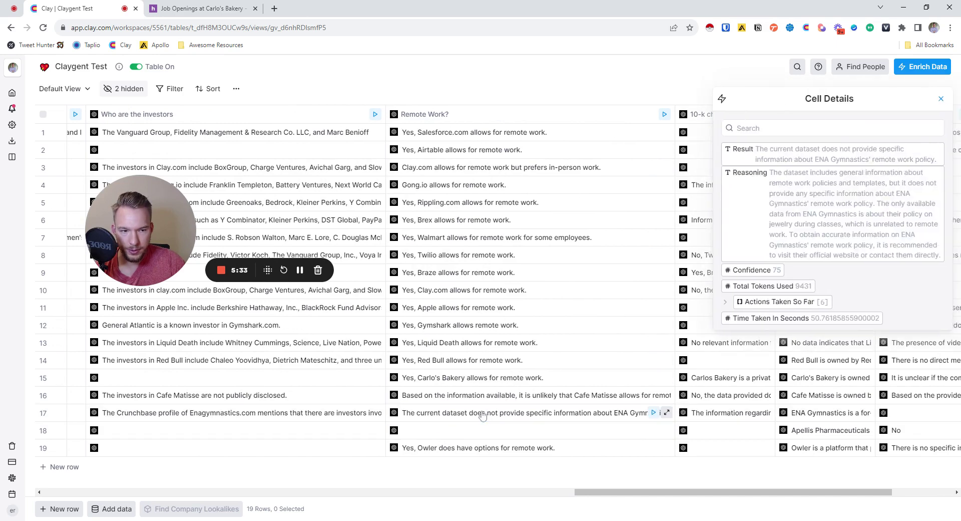
Review the Remote Work? cell details for Cafe Matisse, including the reasoning.
click(941, 98)
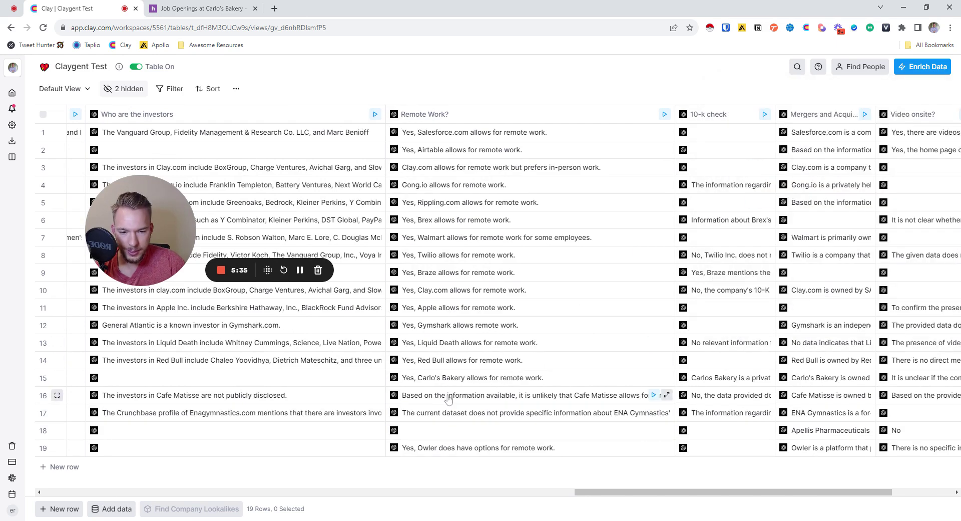
click(448, 396)
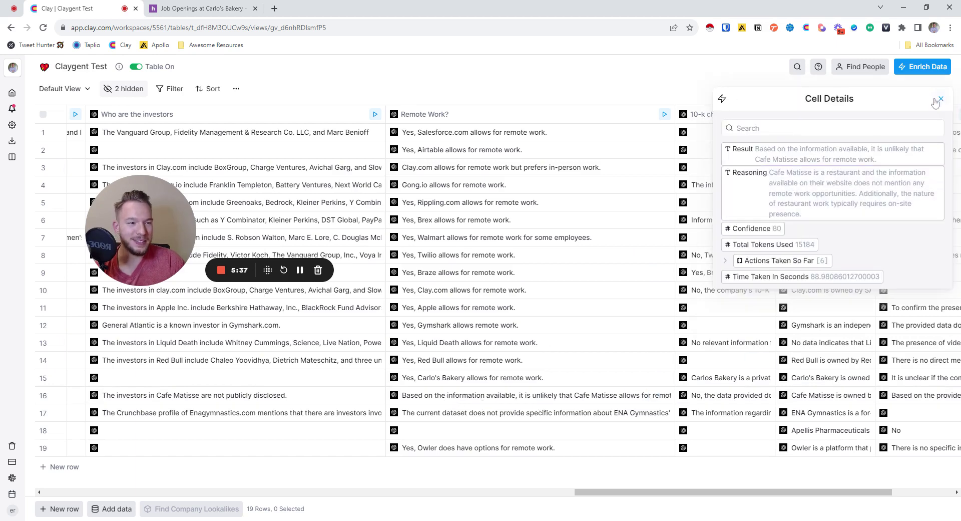
click(941, 98)
Review the 10-k check column's Claygent mission, focusing on the question about diversity hiring requirements.
scroll(616, 262, right, 5)
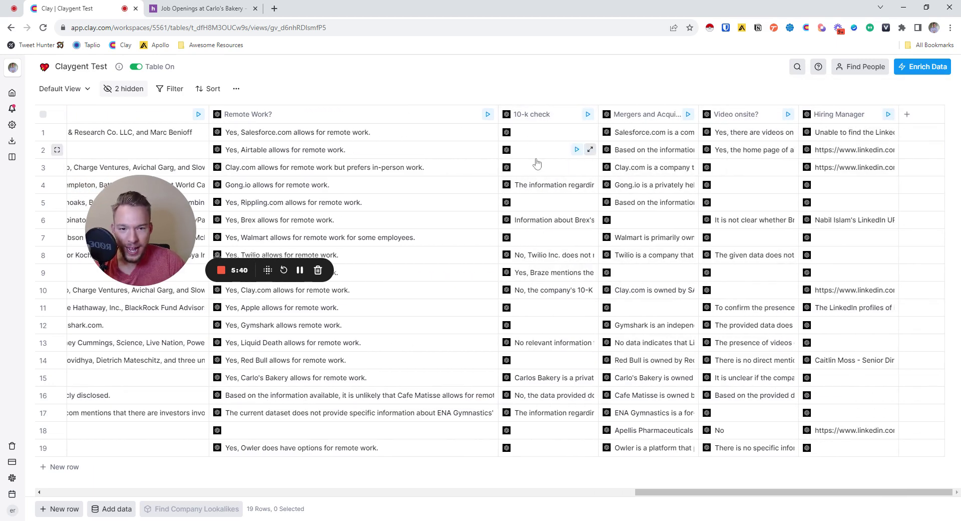
click(532, 114)
drag(738, 258, 934, 258)
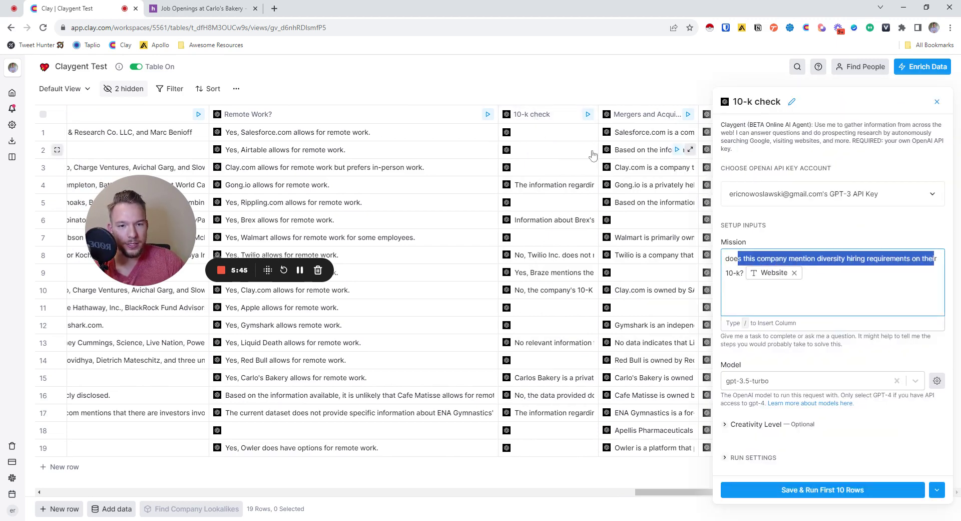
Examine the 10-k check cell details for Salesforce.com, expanding Actions Taken So Far and its first searchGoogle action.
click(591, 133)
mouse_move(915, 275)
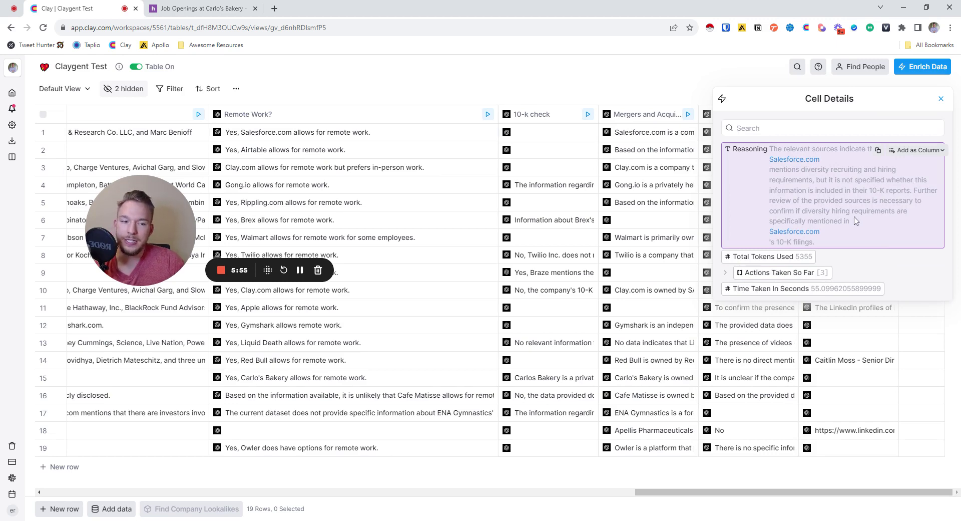
click(777, 272)
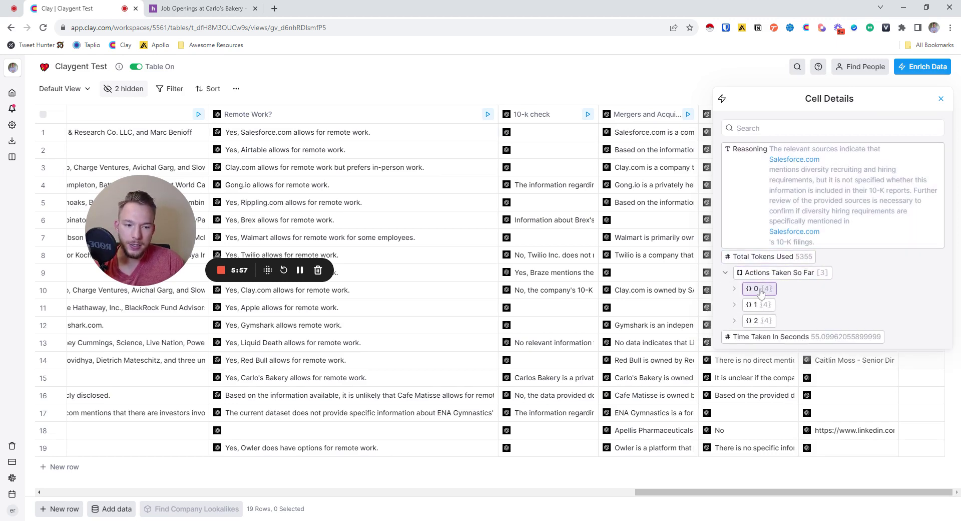
click(760, 289)
scroll(833, 314, down, 3)
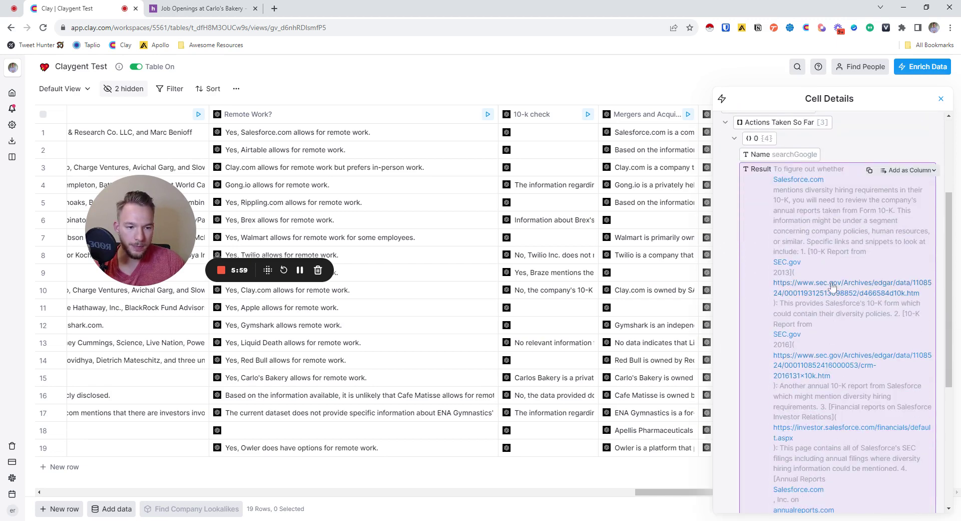
Check the cited SEC.gov 2013 and 2016 Salesforce 10-K reports, returning to the Clay cell details after each.
click(832, 290)
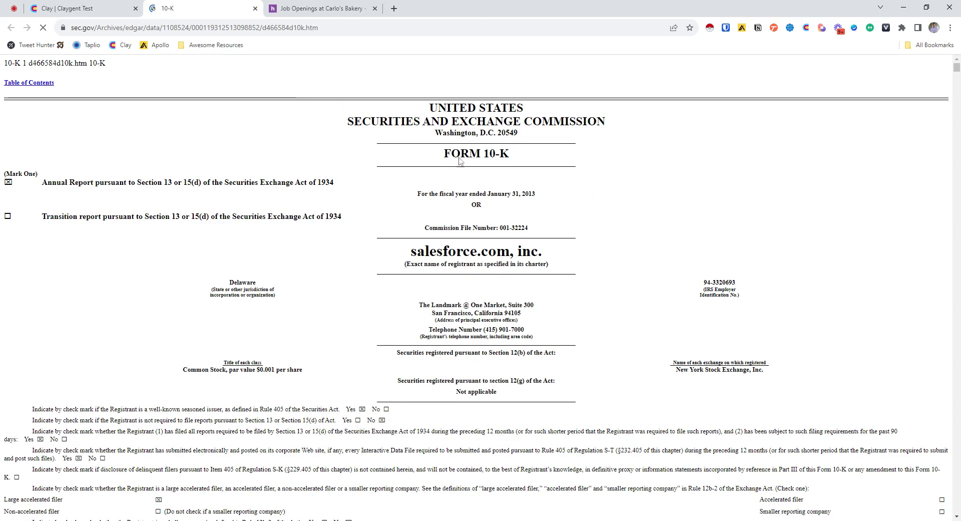
key(ctrl+shift+Tab)
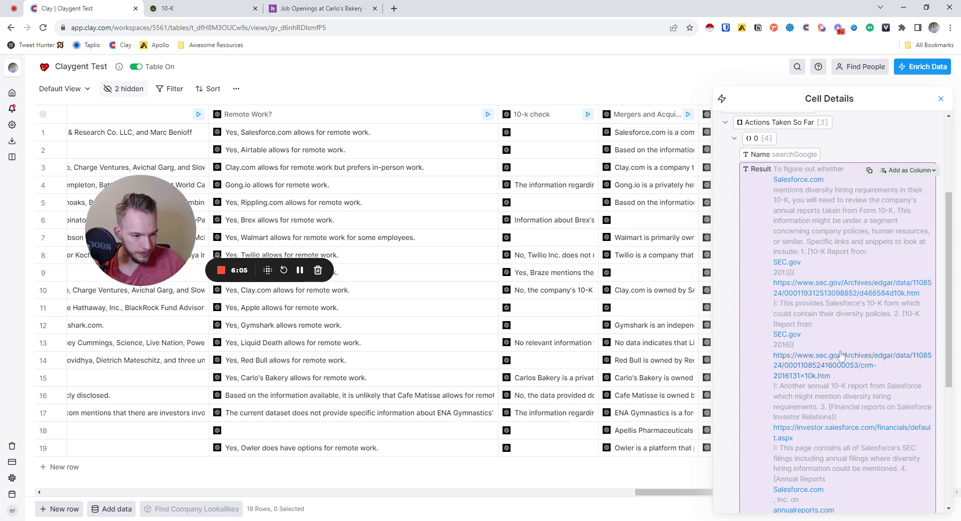
click(839, 356)
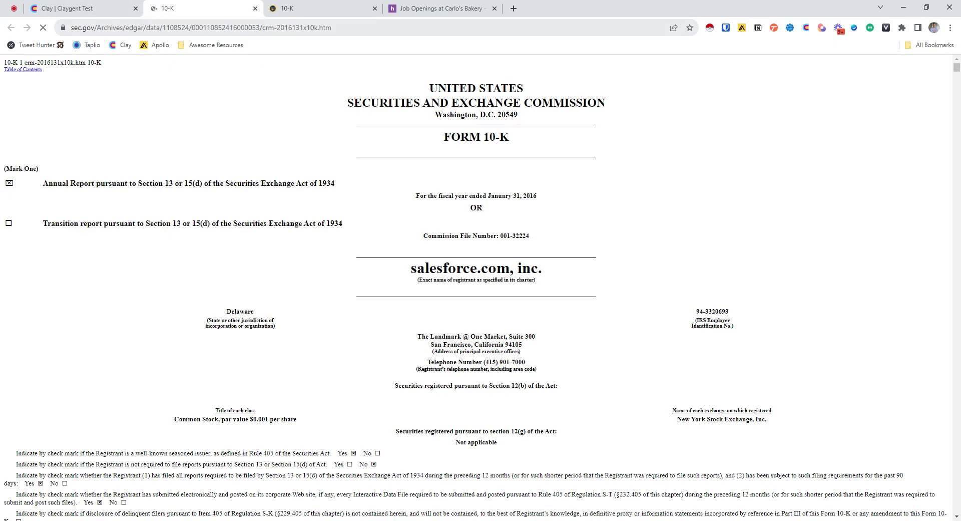
click(103, 10)
scroll(805, 338, down, 5)
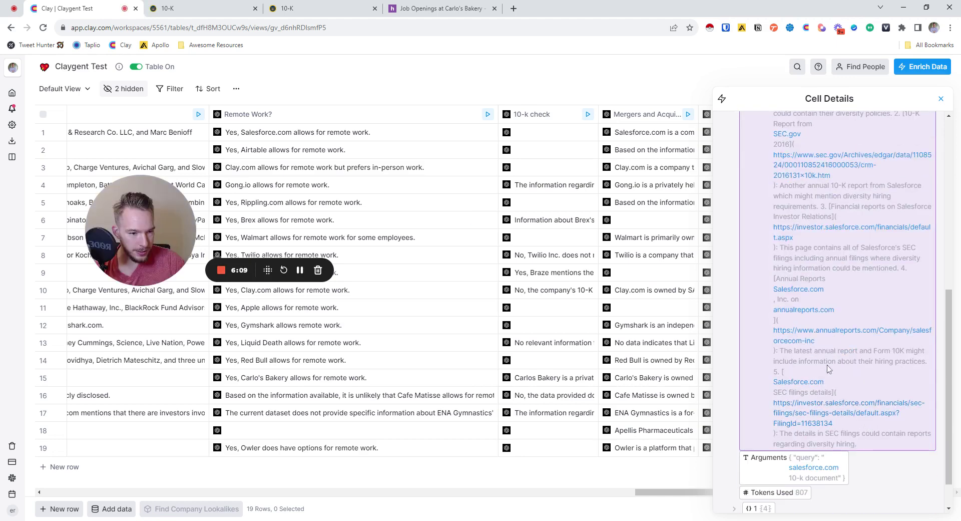
Open Salesforce's 2022 Form 10K (HTML) from the cited annualreports.com page, search it for "diversity", and return to the Clay table.
click(804, 338)
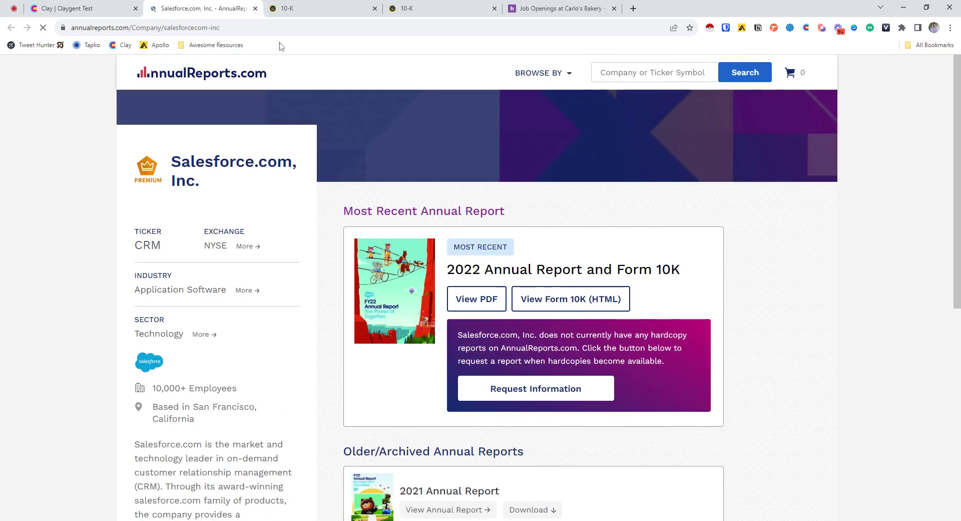
click(571, 299)
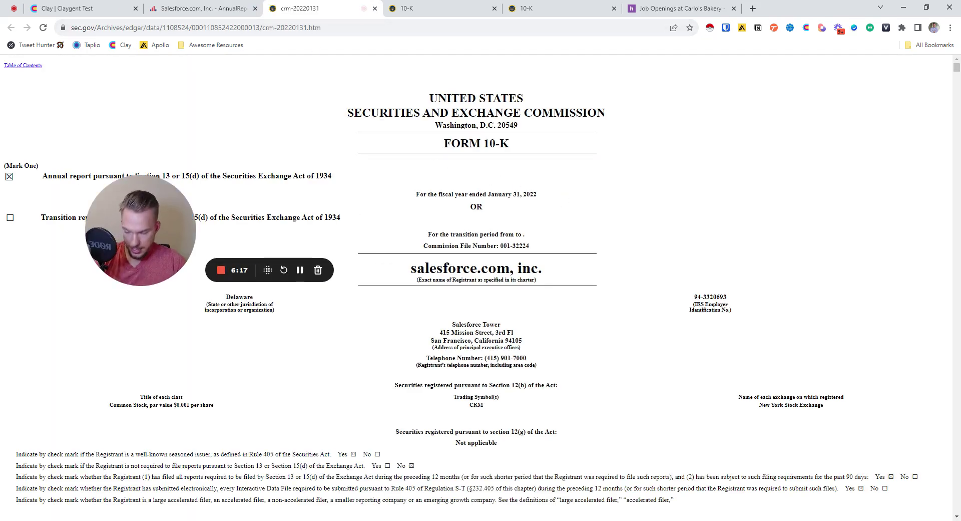
key(ctrl+f)
text(diversity)
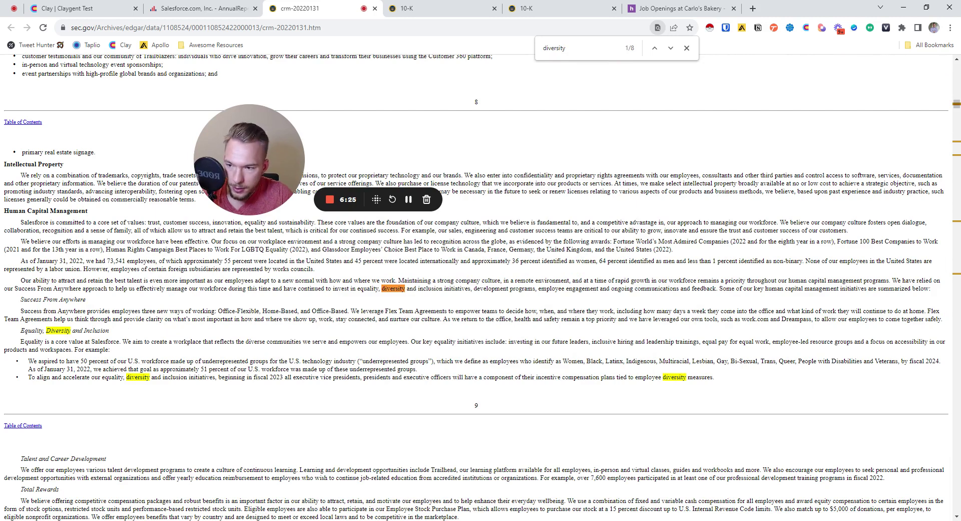
click(78, 10)
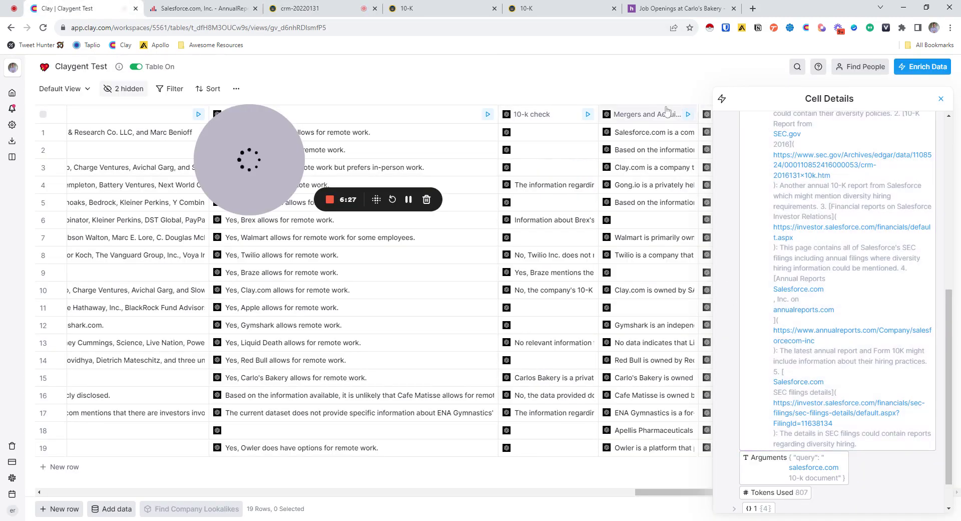
click(941, 99)
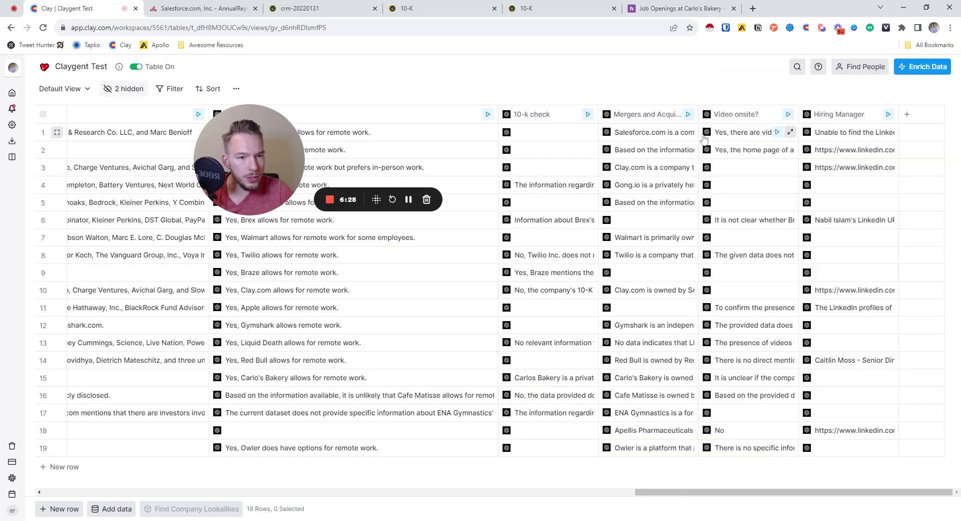
Review the Mergers and Acquisitons column's Claygent mission and its cell details for Salesforce.com.
click(635, 119)
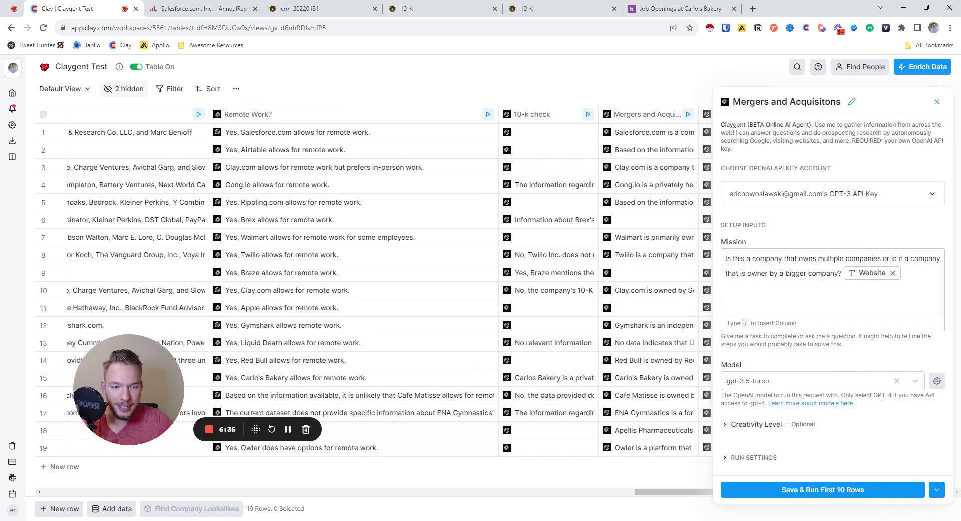
click(937, 101)
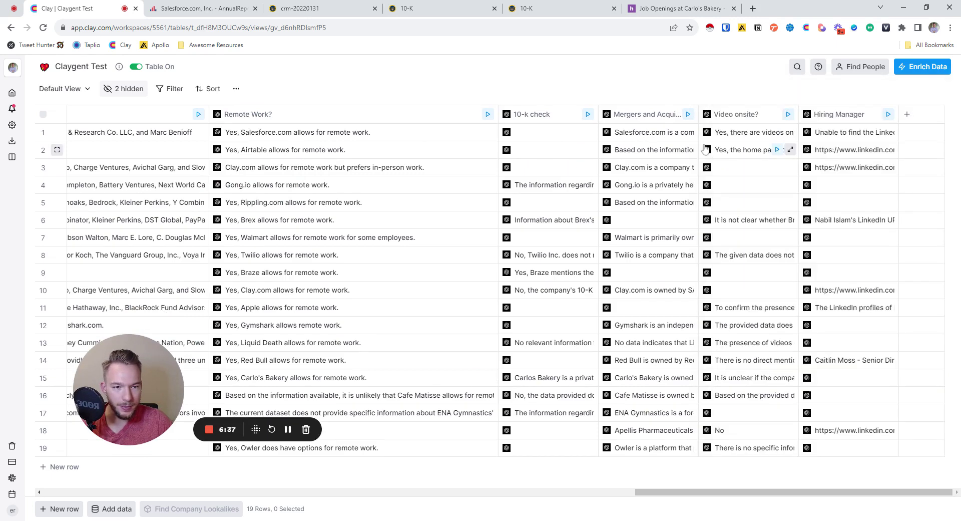
click(678, 132)
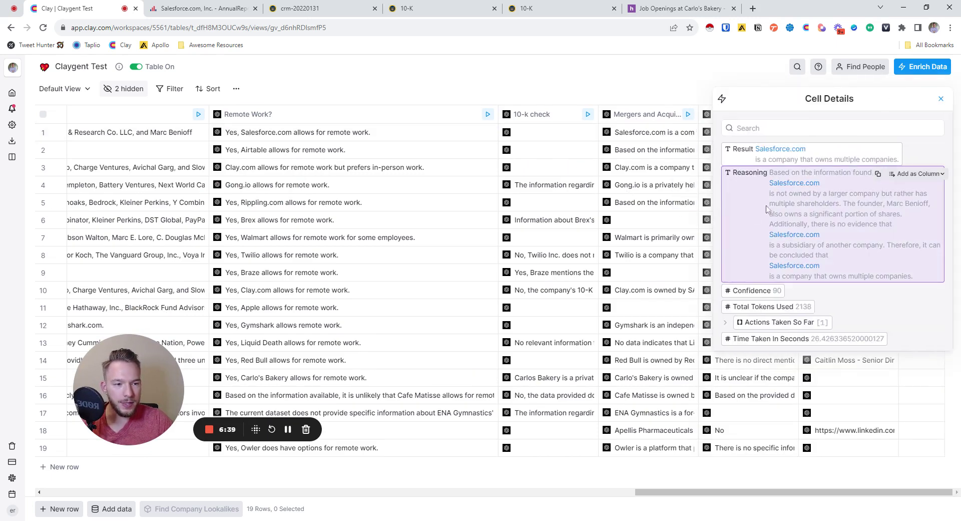
click(942, 99)
Review the Mergers and Acquisitons cell details for Clay.com, Twilio and Walmart, including the reasoning.
click(629, 167)
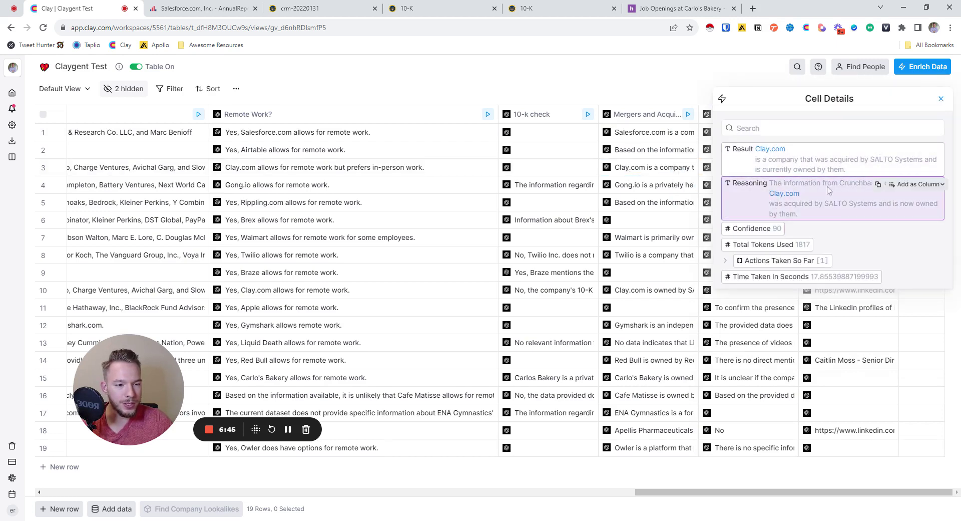
click(941, 99)
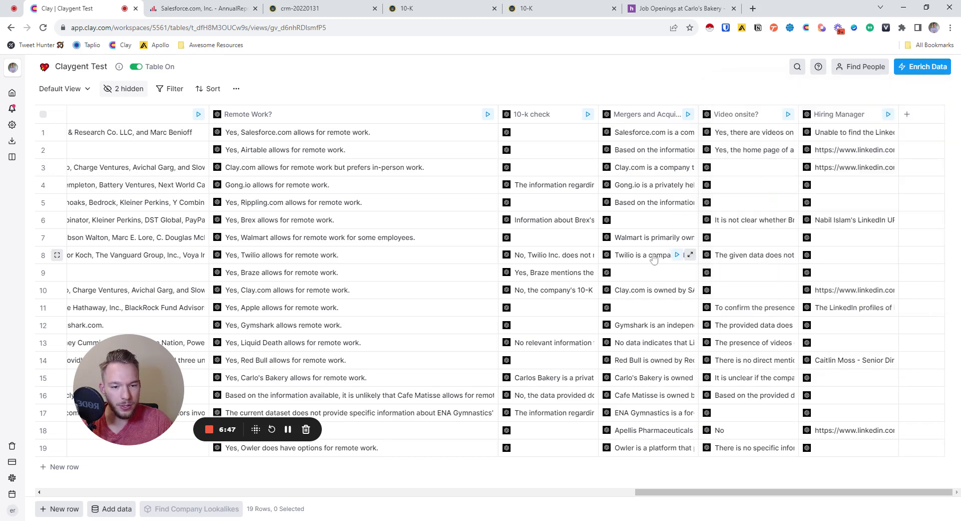
click(690, 254)
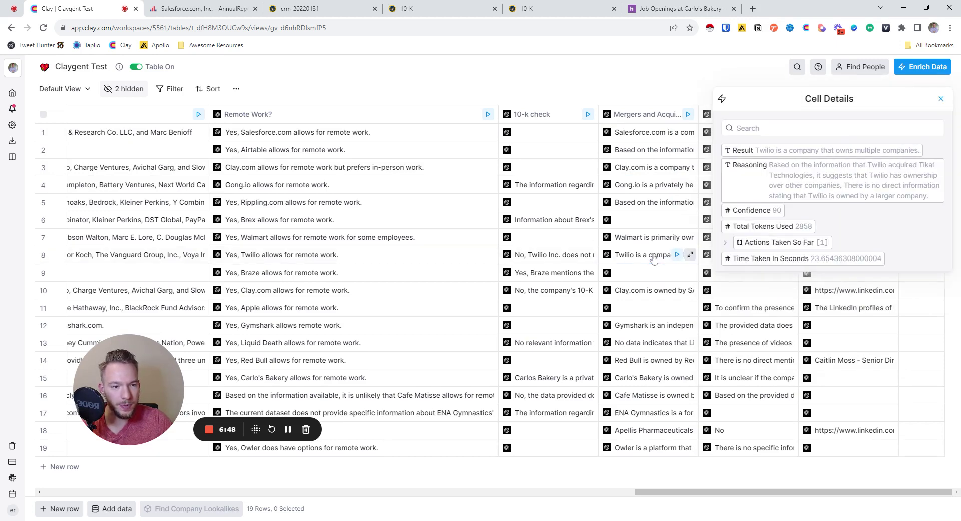
click(946, 98)
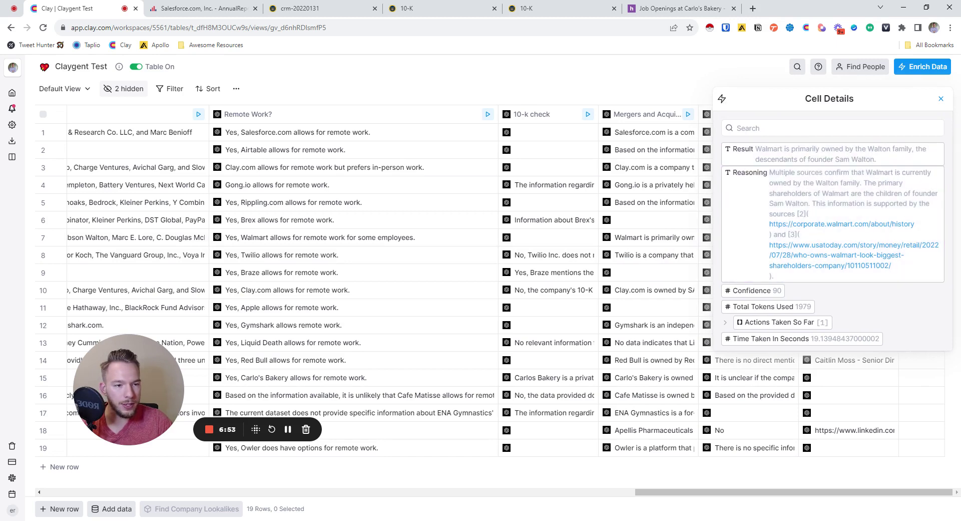
click(941, 98)
Review the Mergers and Acquisitons cell details for Carlo's Bakery, ENA Gymnastics and Apellis Pharmaceuticals.
click(891, 308)
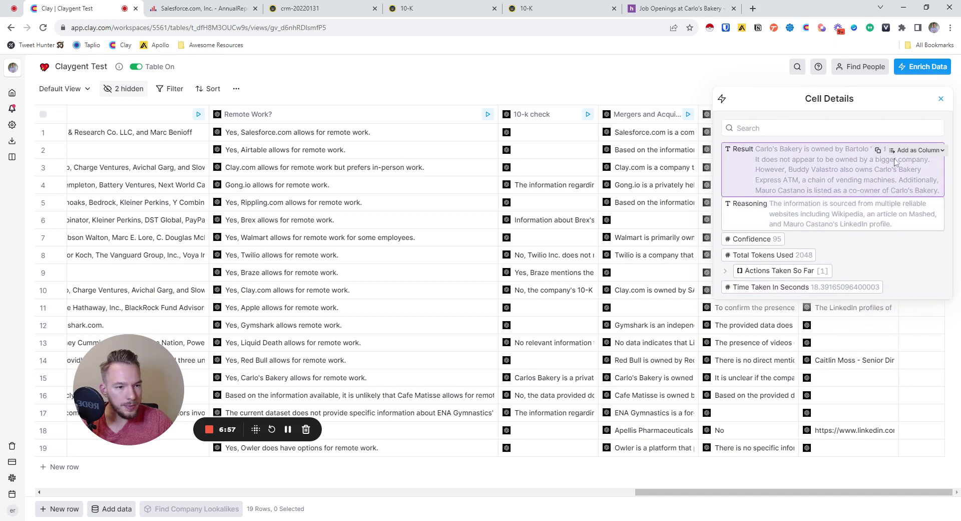
click(941, 99)
click(691, 412)
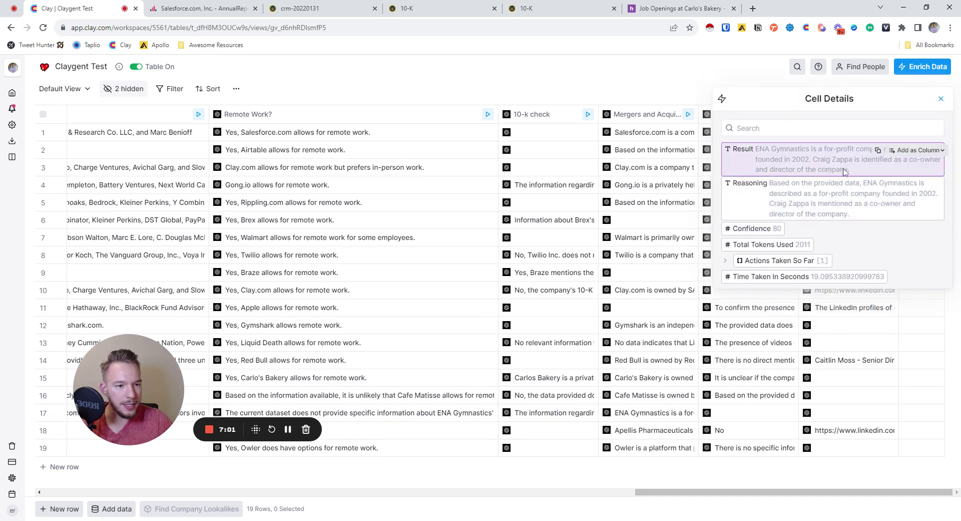
click(941, 99)
click(691, 429)
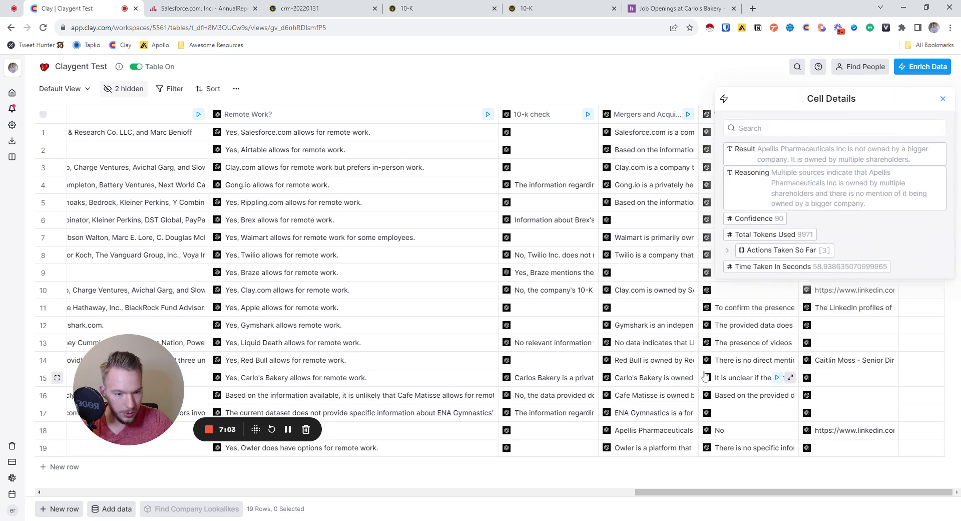
click(943, 99)
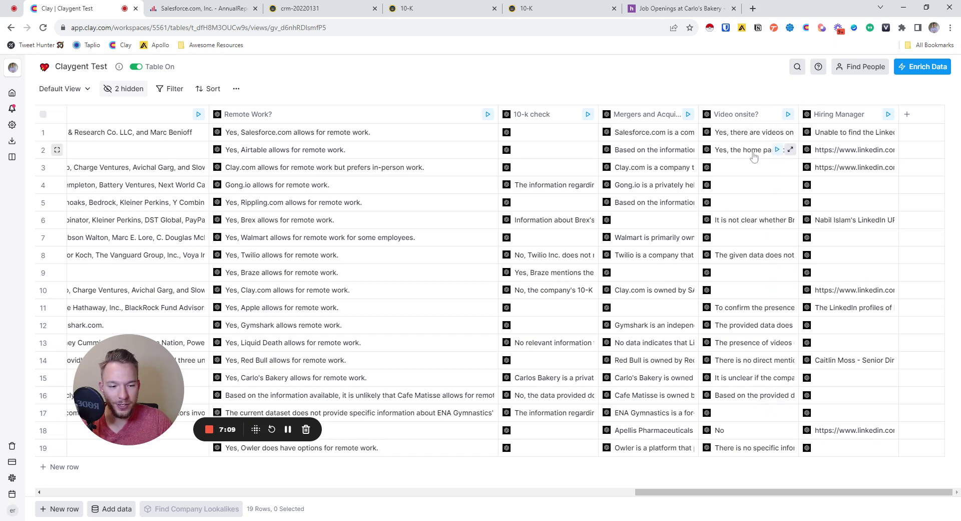
Review the Video onsite? cell details for Salesforce.com, including the result and reasoning.
click(737, 138)
click(736, 140)
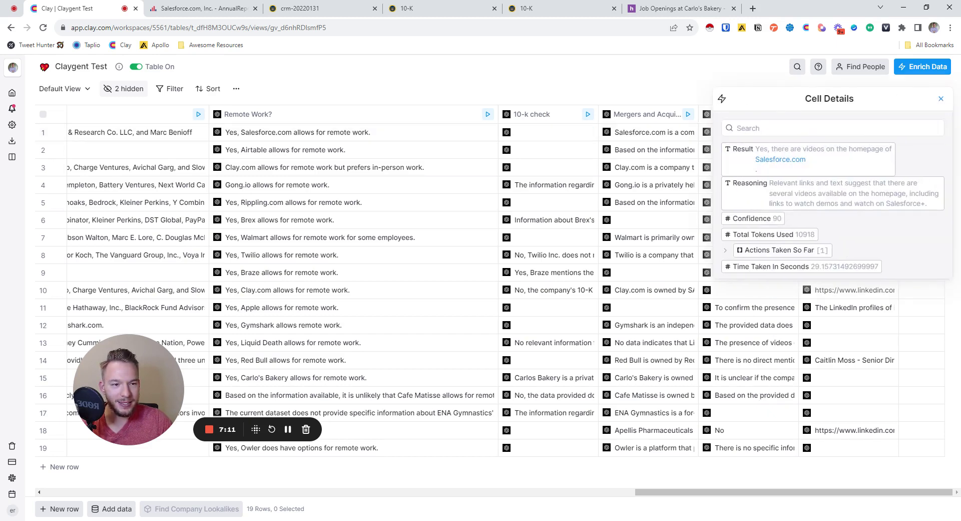
click(941, 99)
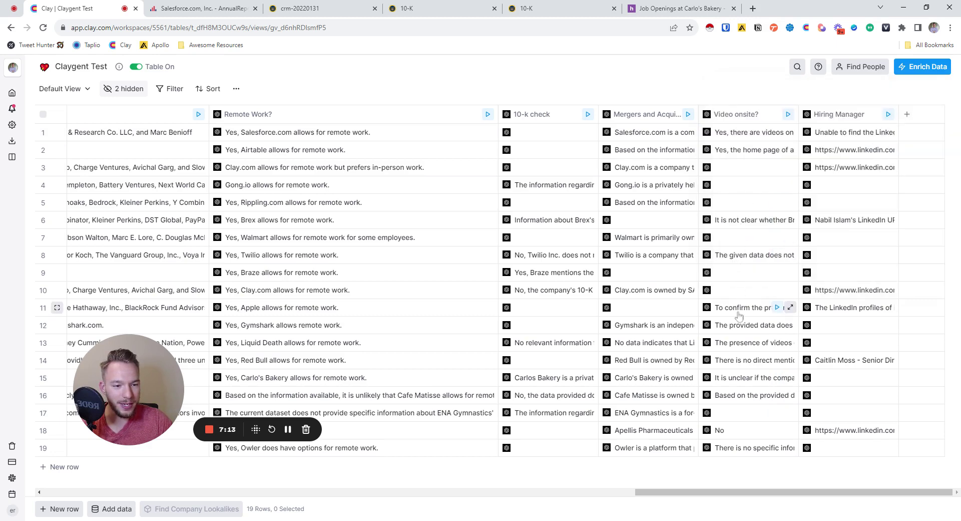
Review the Video onsite? reasoning for Braze.com, check the cited meet-braze video page, and return to the Clay table.
click(739, 274)
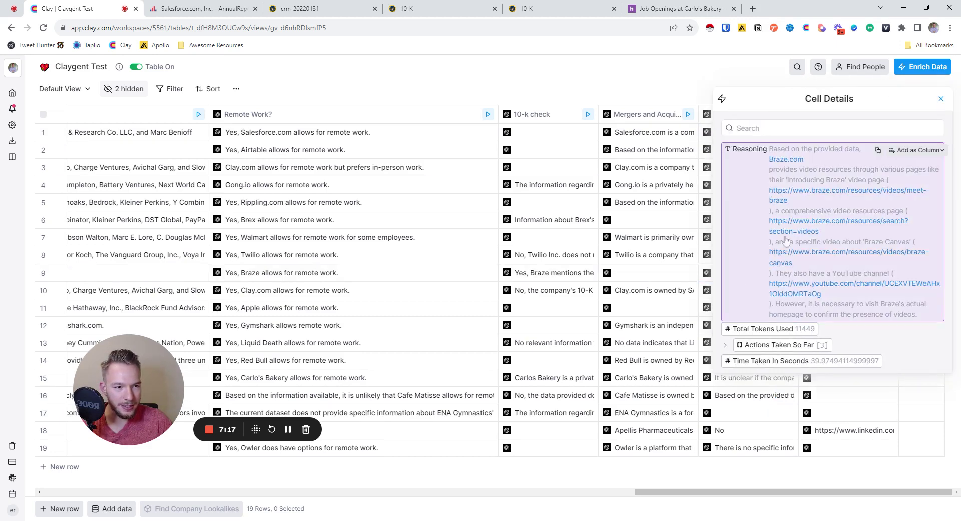
click(802, 196)
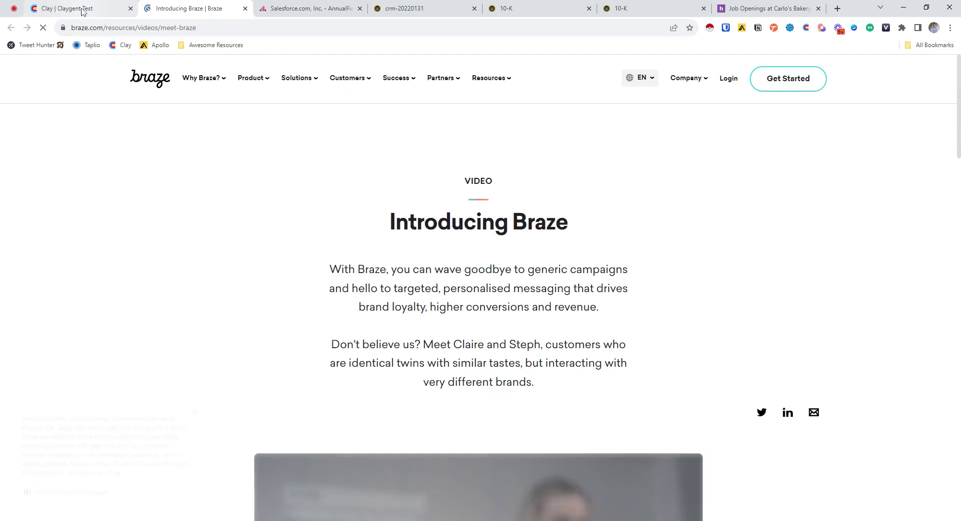
scroll(270, 220, down, 5)
click(81, 8)
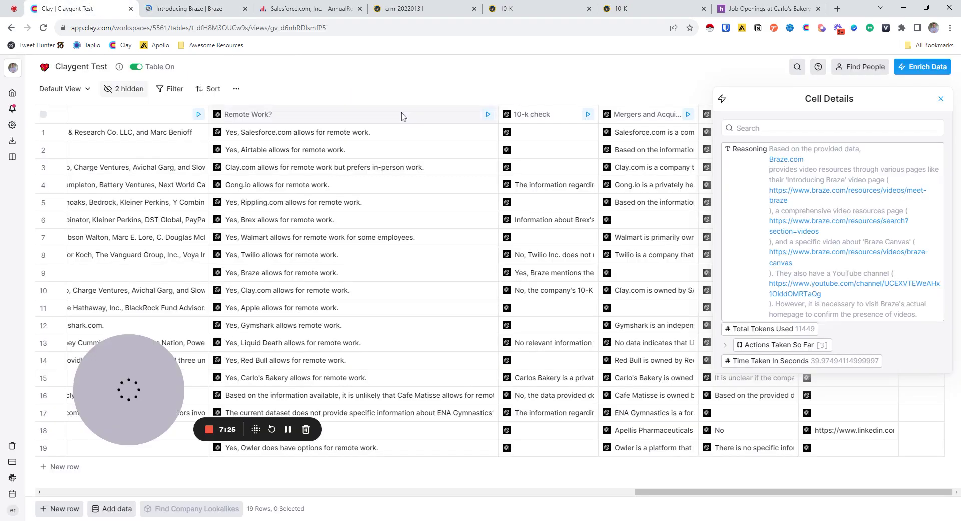
click(941, 99)
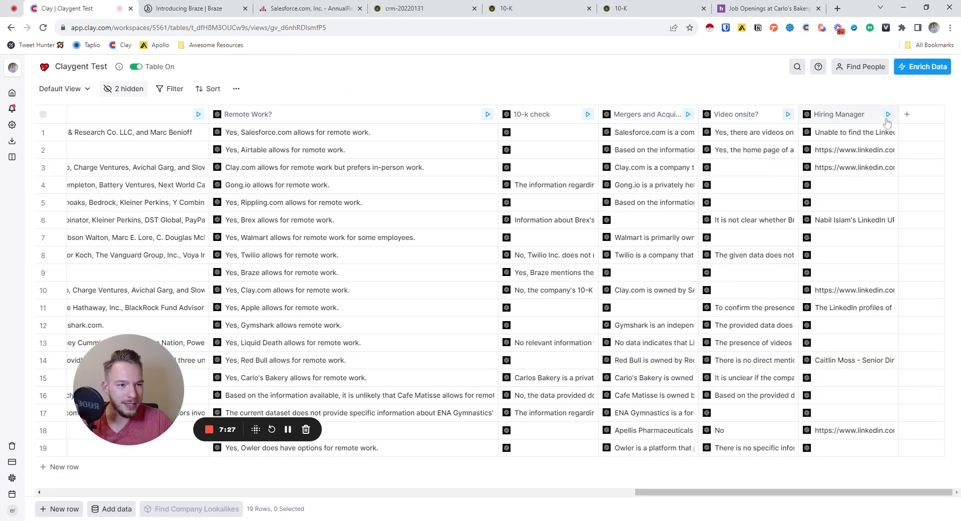
Review the Hiring Manager column's Claygent mission.
click(845, 124)
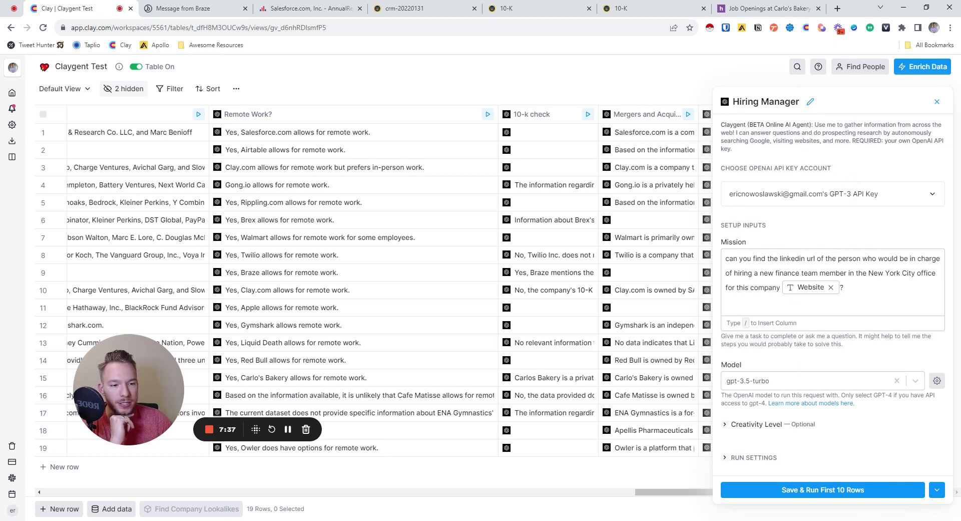
mouse_move(831, 289)
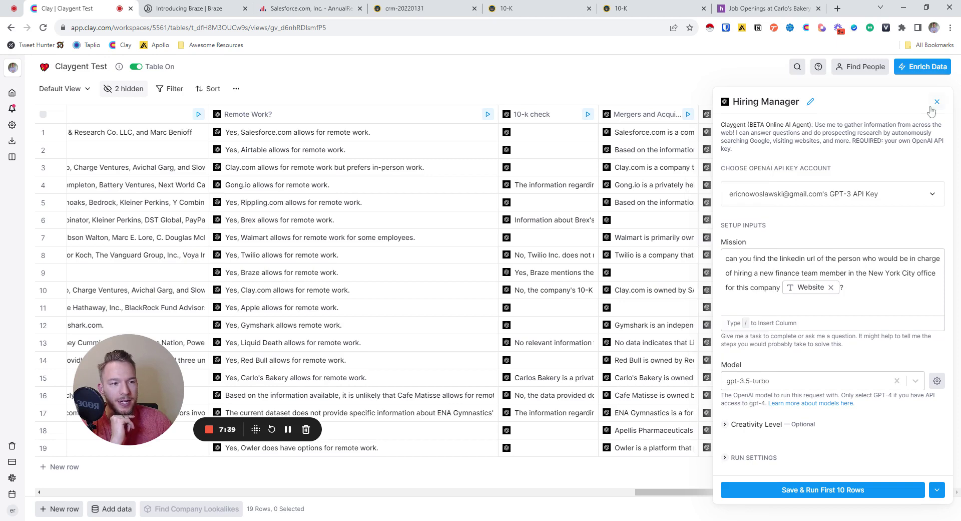
Close the Hiring Manager column settings and every source page tab, keeping only the Clay table open.
click(938, 102)
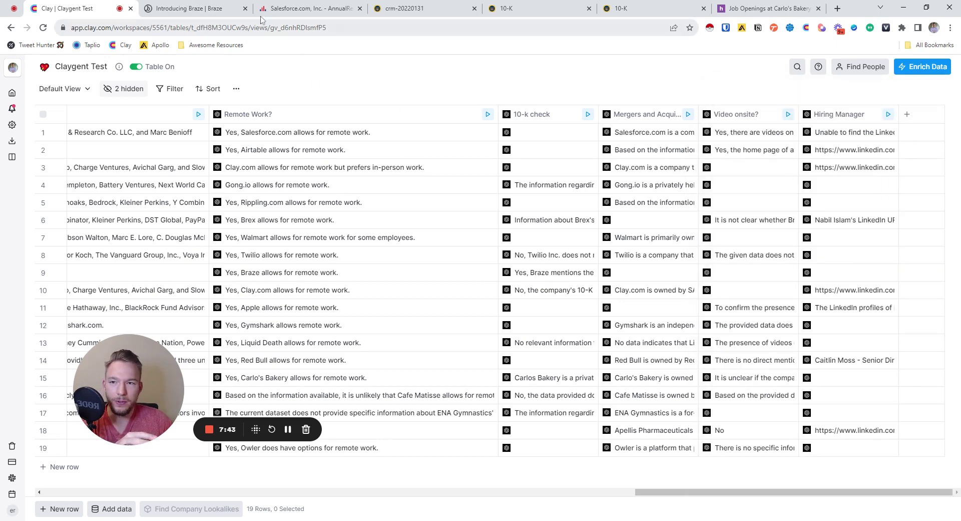
click(244, 9)
click(245, 9)
click(245, 10)
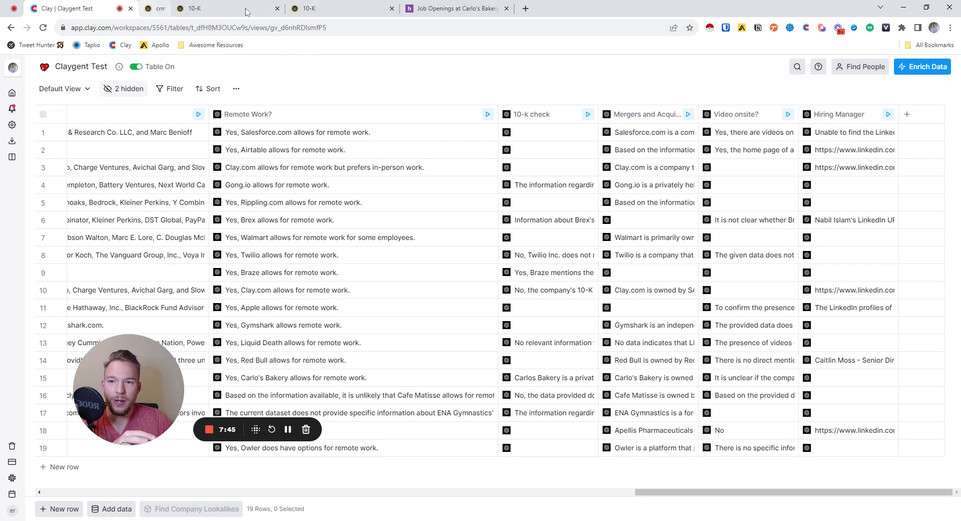
click(246, 9)
click(245, 9)
click(245, 9)
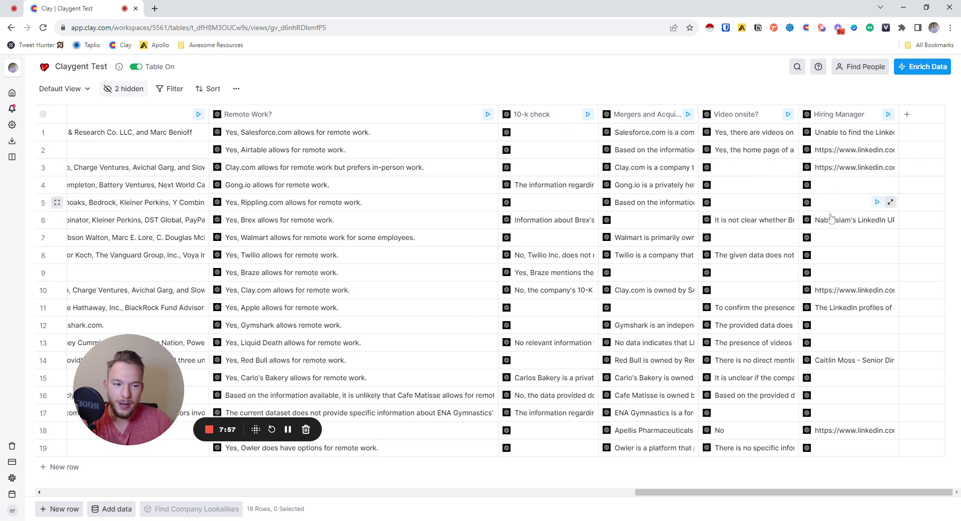
Review the Hiring Manager cell details for brex.com, including the result, reasoning and confidence.
click(891, 219)
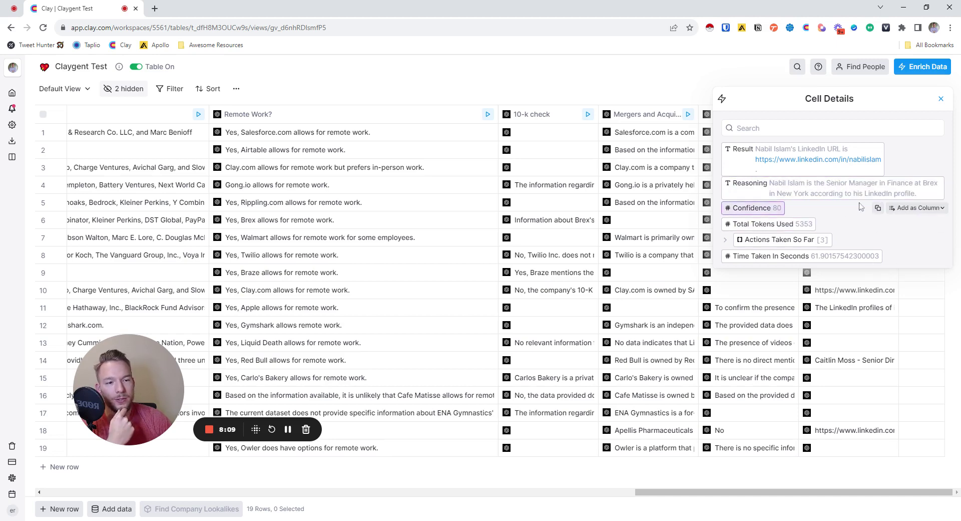
click(941, 98)
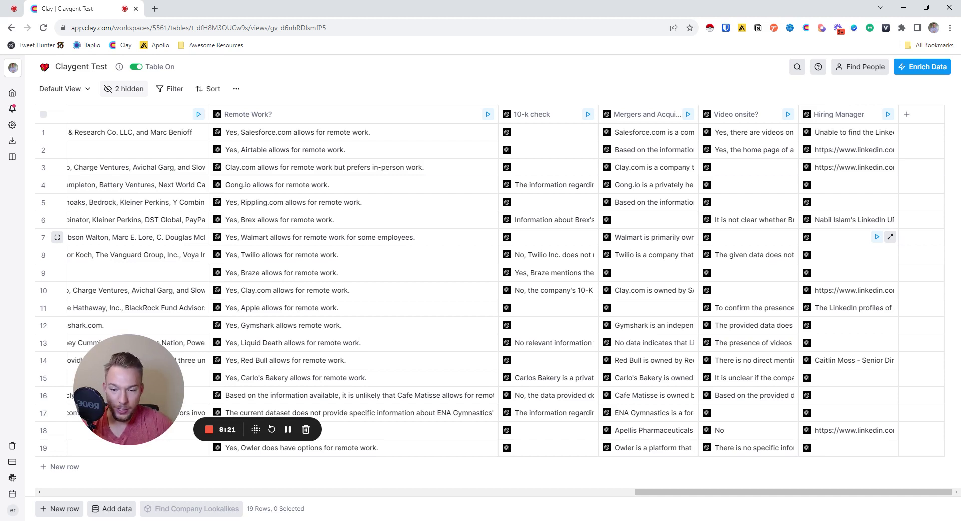
drag(153, 347, 240, 181)
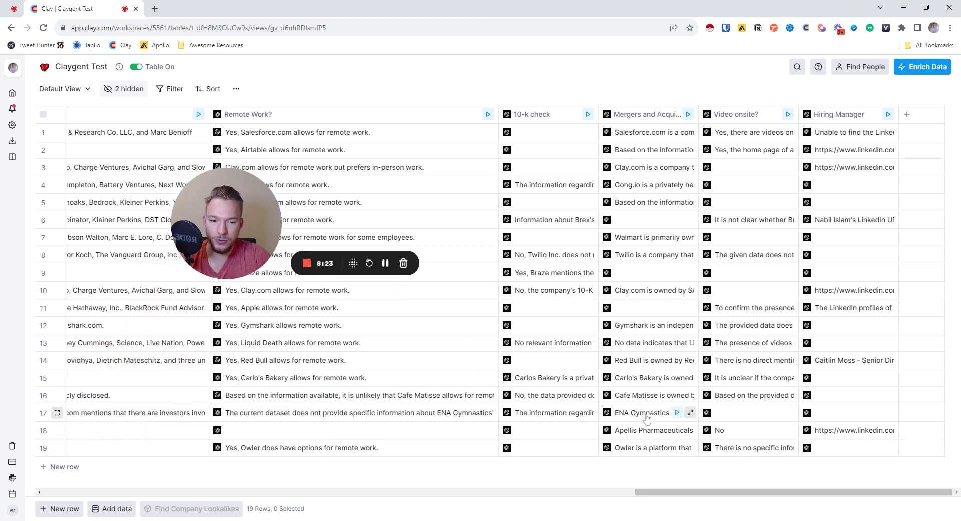
scroll(647, 418, left, 1)
scroll(646, 418, left, 20)
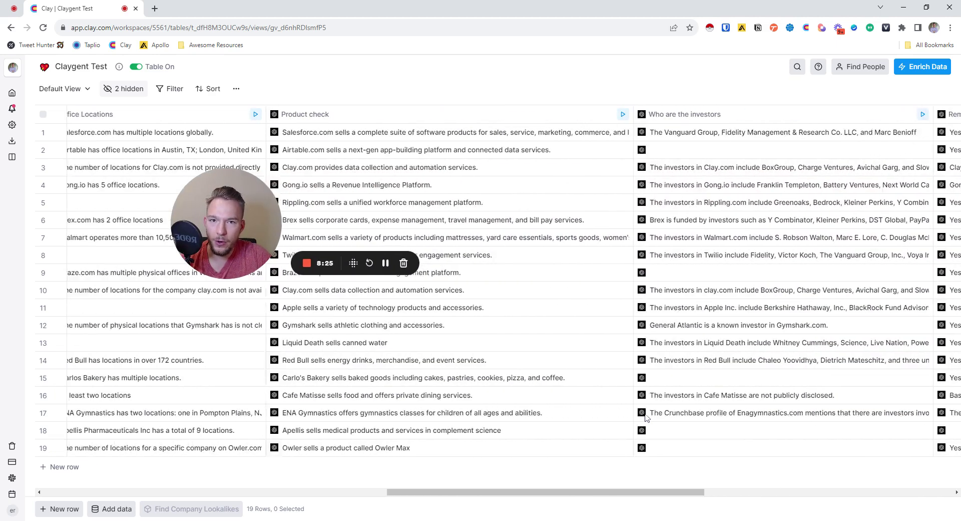
scroll(647, 418, left, 20)
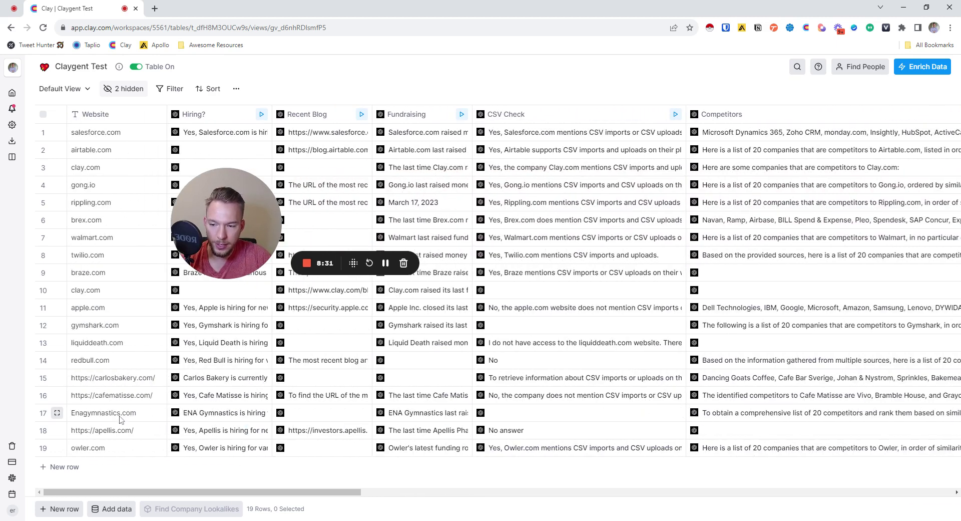
drag(213, 491, 804, 490)
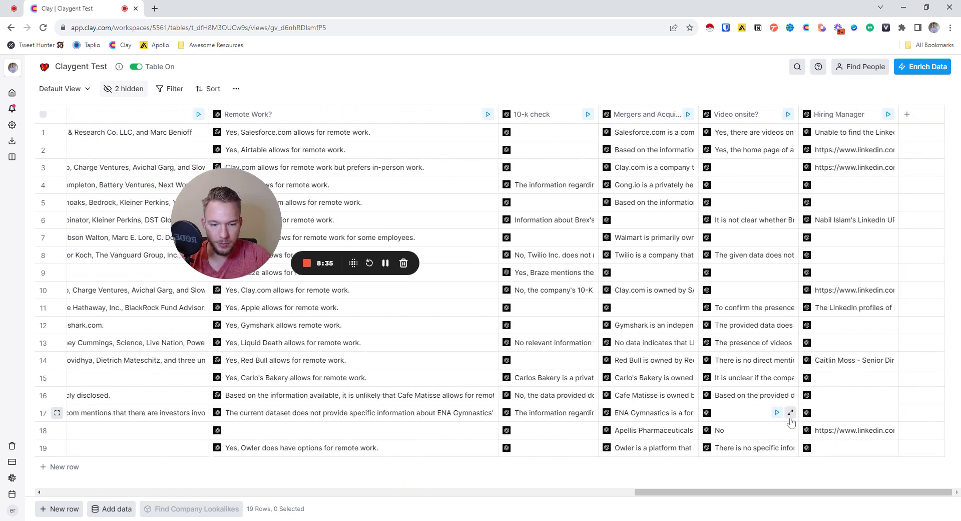